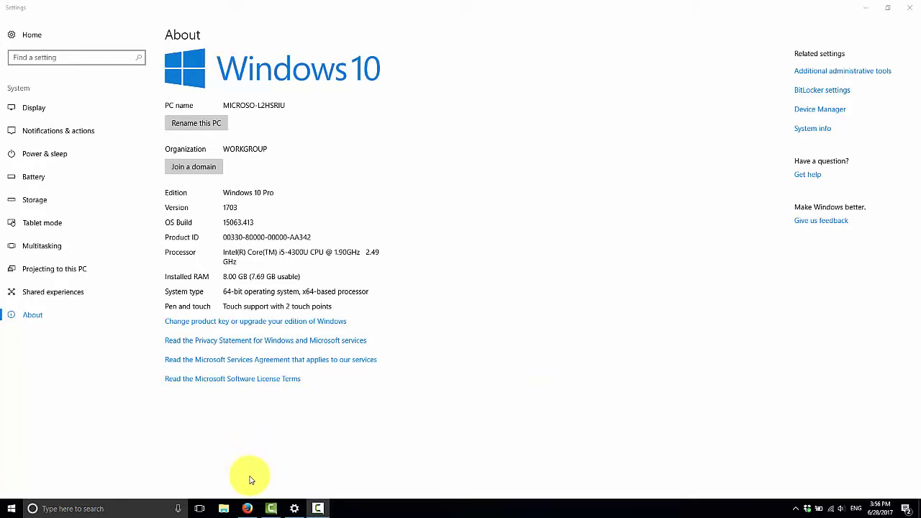
Switch to the Sunba Technology homepage open in Firefox.
left_click(249, 508)
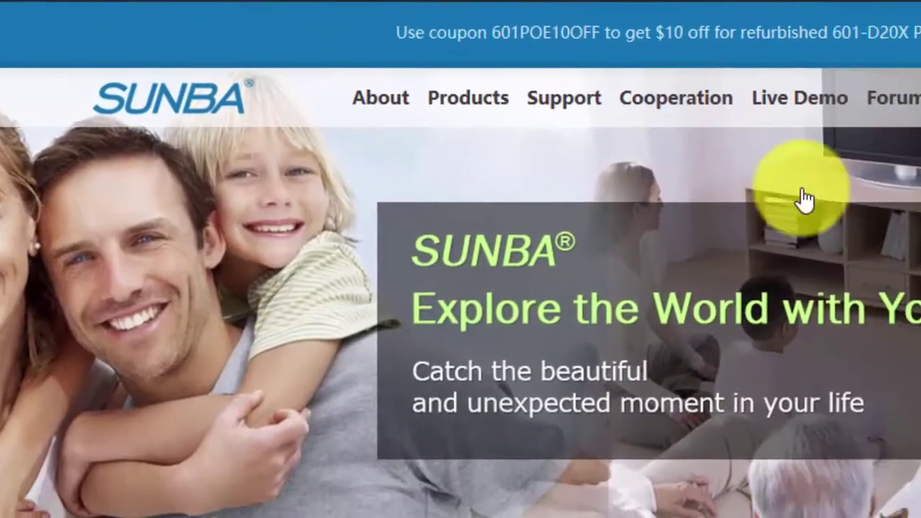
Go from Sunba's download archive and Software Package article to the Dropbox Software > Device Manager folder.
mouse_move(503, 81)
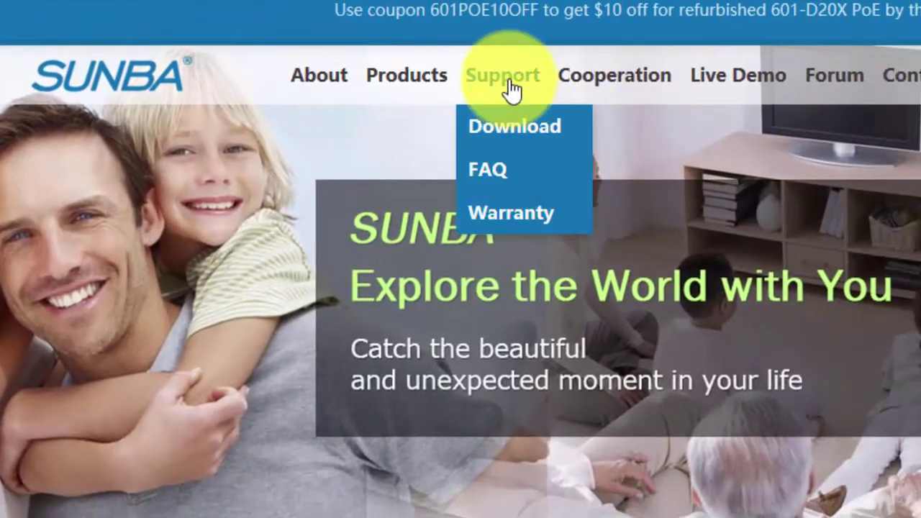
left_click(500, 127)
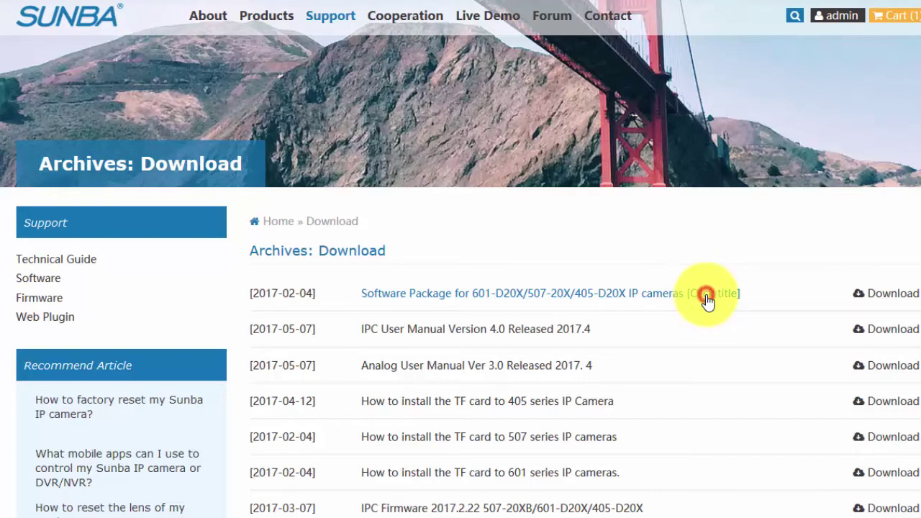
left_click(690, 301)
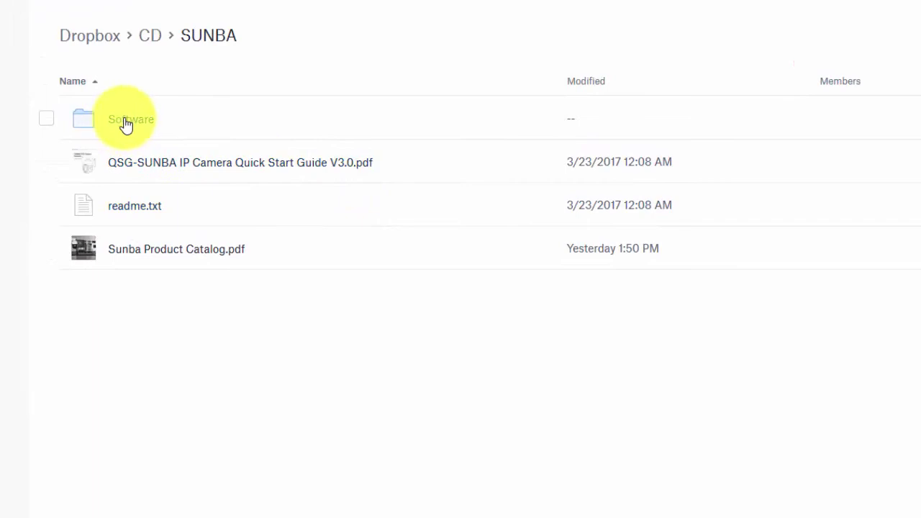
left_click(127, 124)
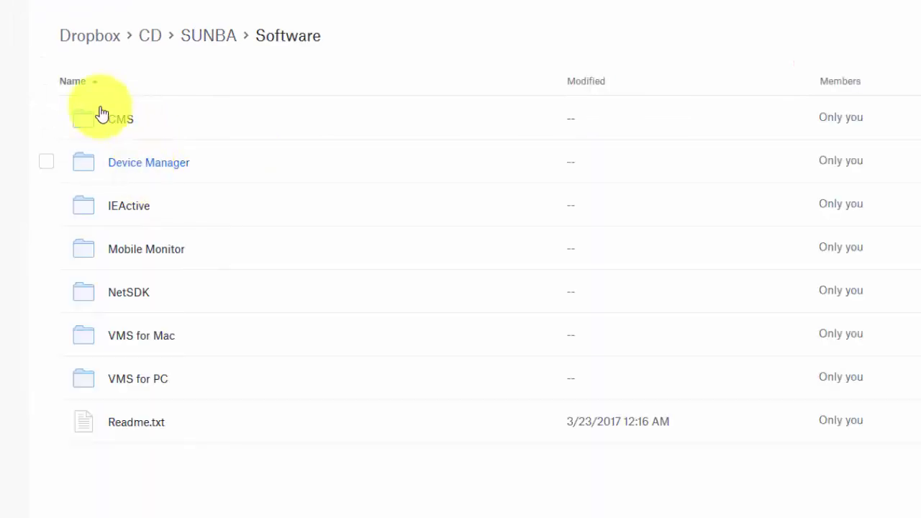
left_click(149, 168)
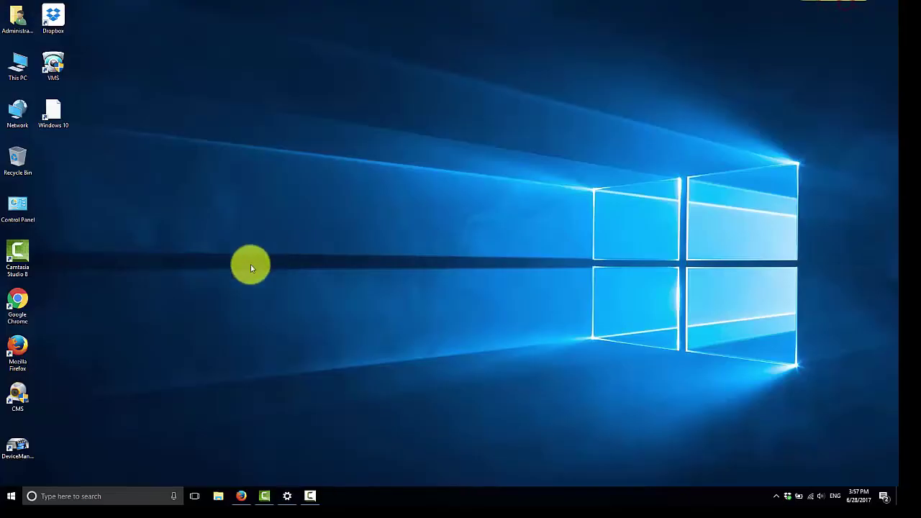
Launch DeviceManager, run IP Search, and select the camera found at 192.168.1.10.
double_click(12, 446)
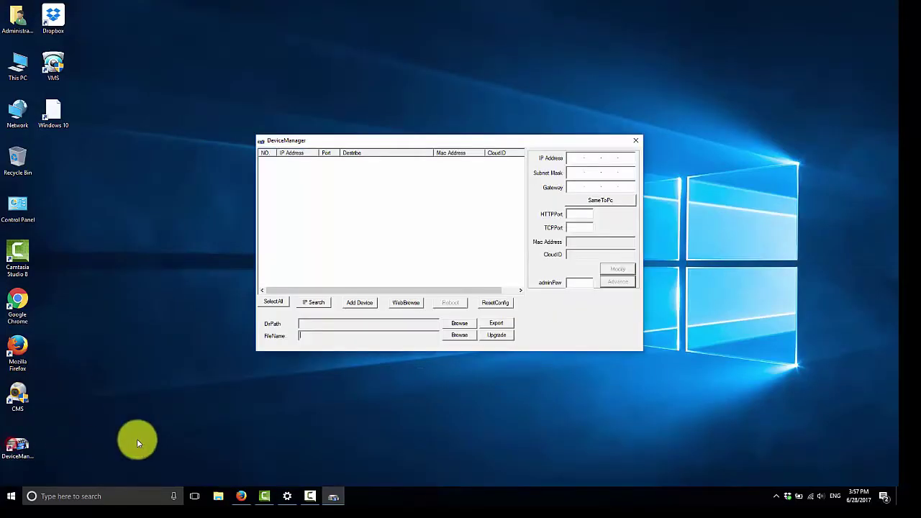
left_click(313, 302)
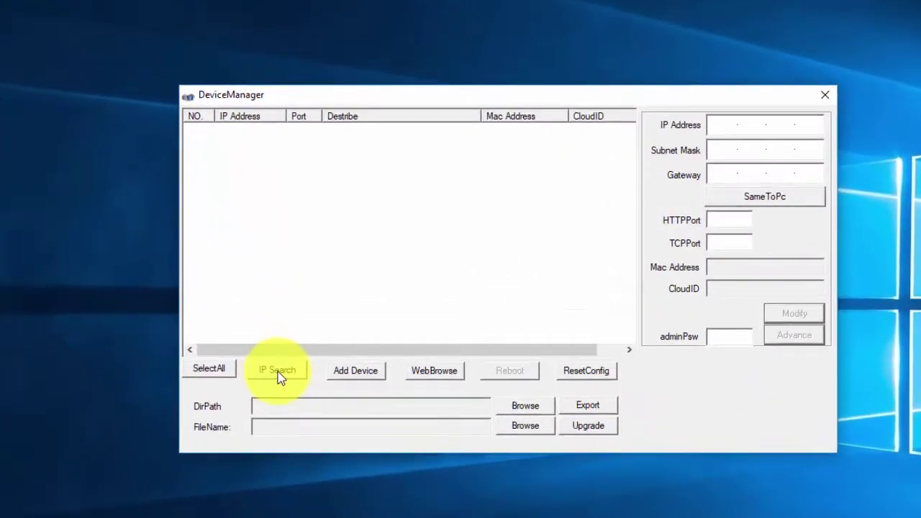
left_click(279, 371)
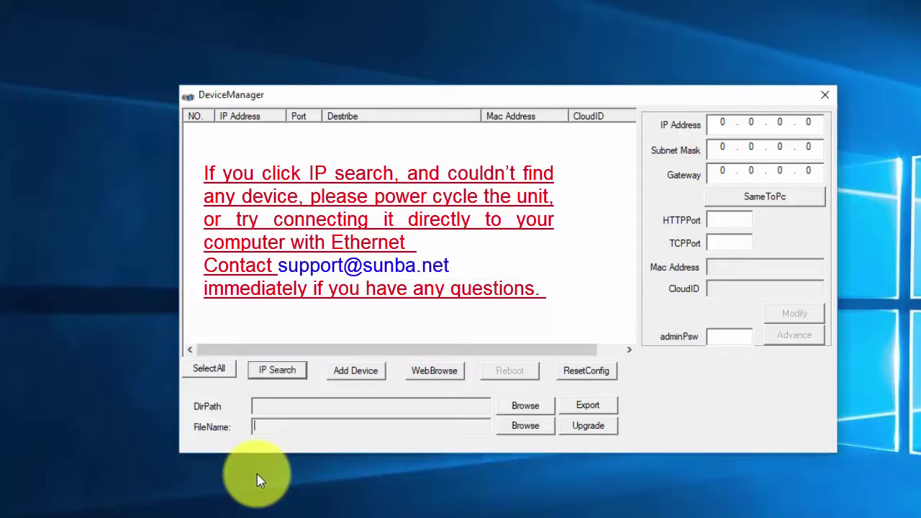
left_click(305, 131)
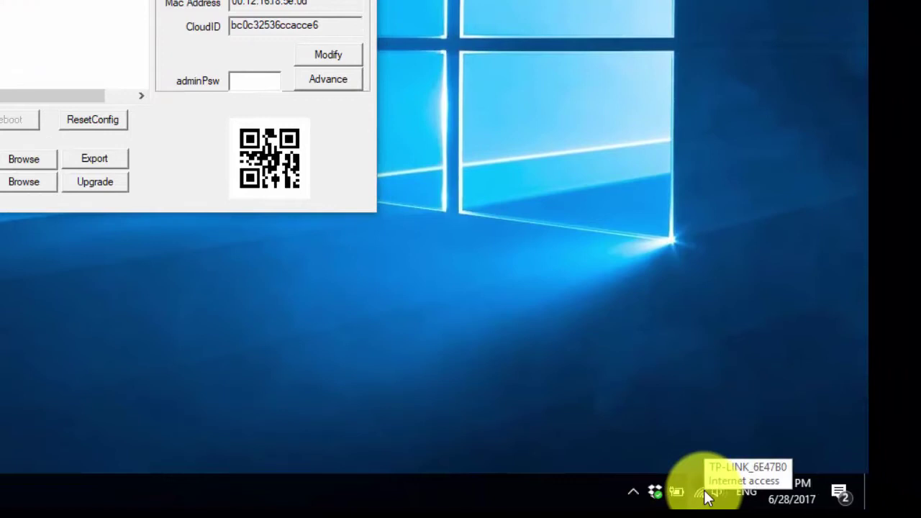
Show the WLAN adapter details: IPv4 192.168.0.100, gateway 192.168.0.1, subnet 255.255.255.0.
right_click(702, 493)
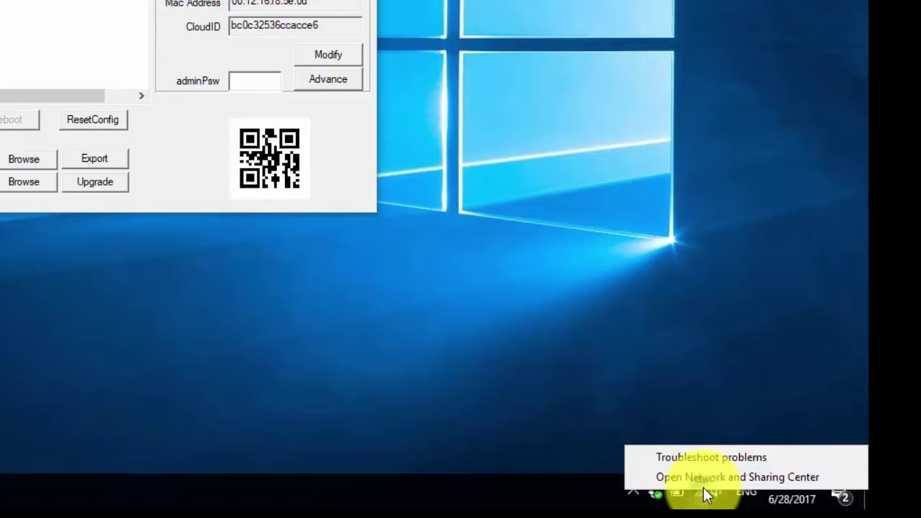
left_click(703, 477)
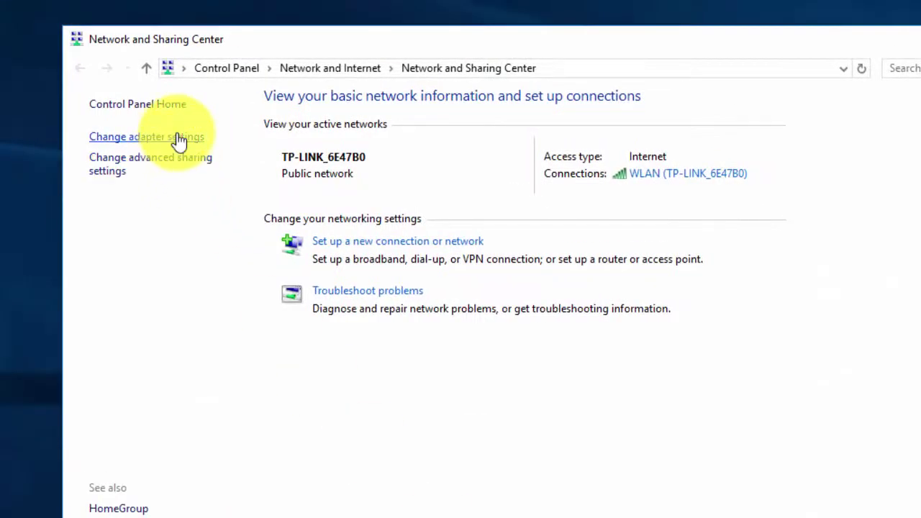
left_click(178, 138)
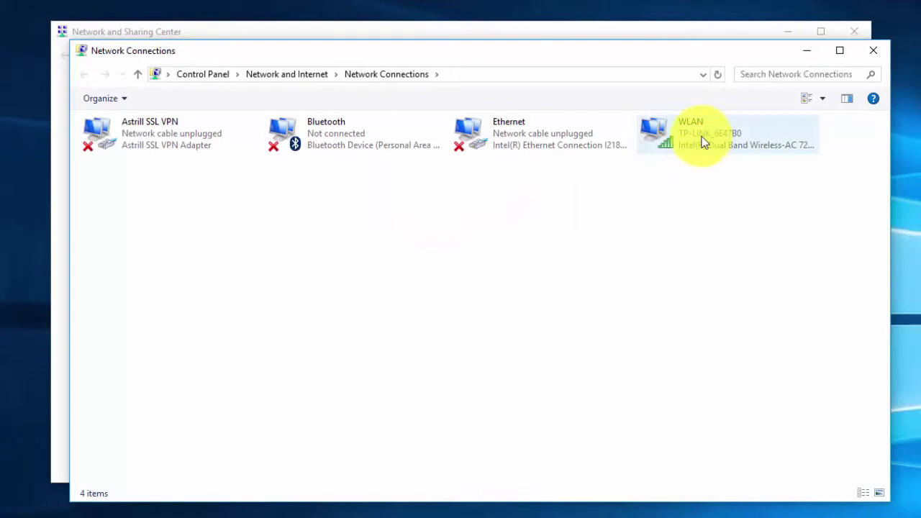
double_click(699, 143)
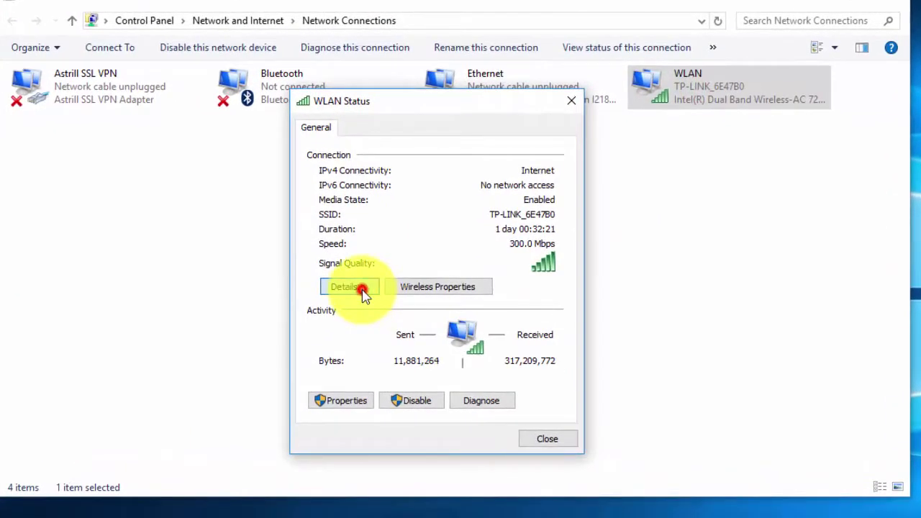
left_click(364, 288)
left_click(392, 299)
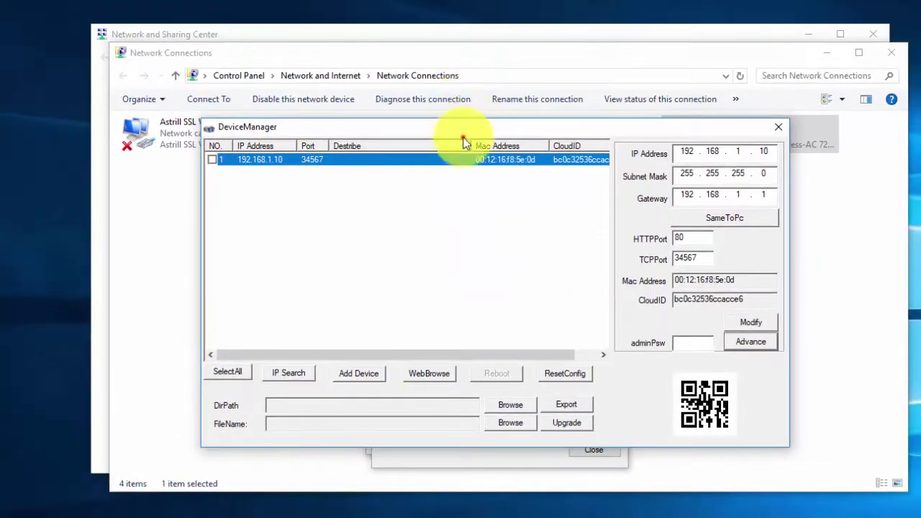
Change the camera's gateway to 192.168.0.1 and IP to 192.168.0.188, and save to the device.
left_click_drag(462, 138, 269, 378)
left_click(516, 461)
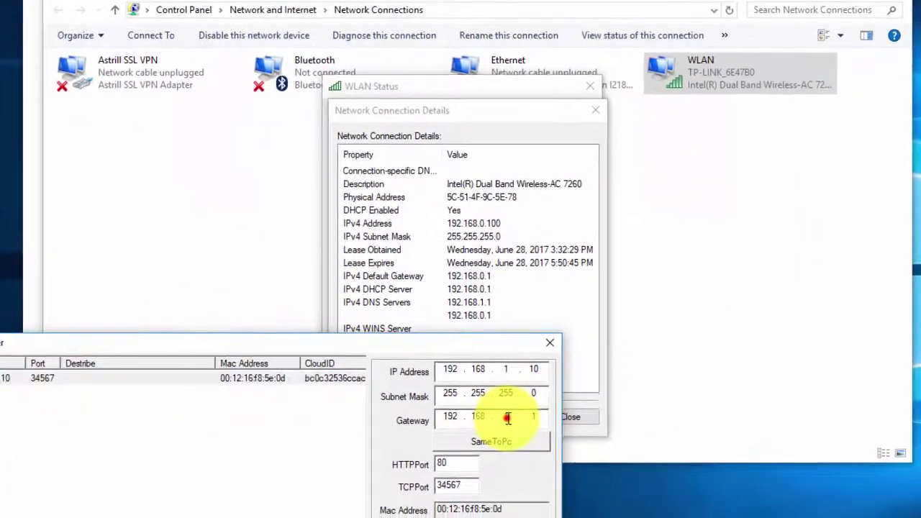
type("0 . 1")
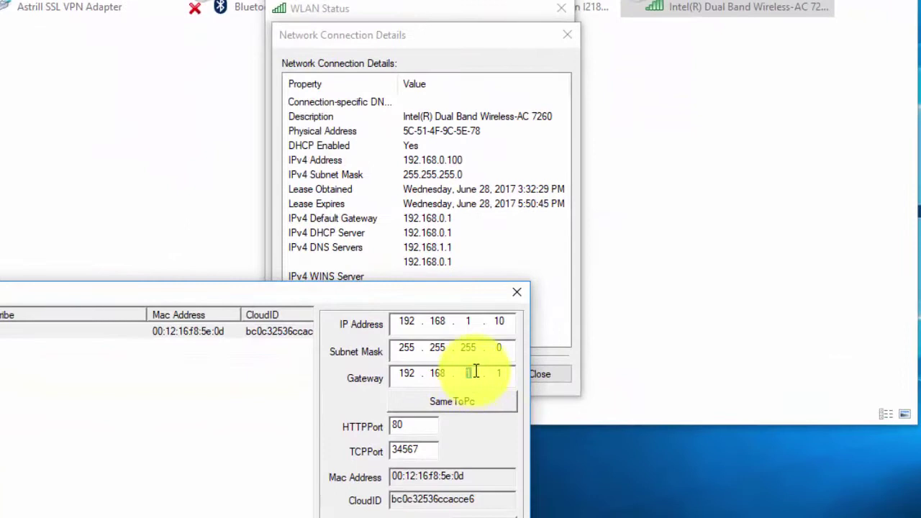
left_click(463, 295)
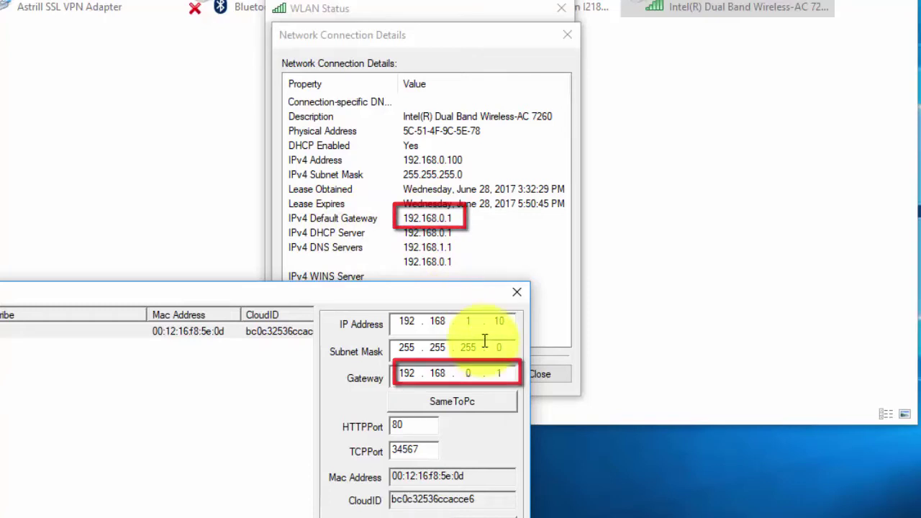
left_click(470, 322)
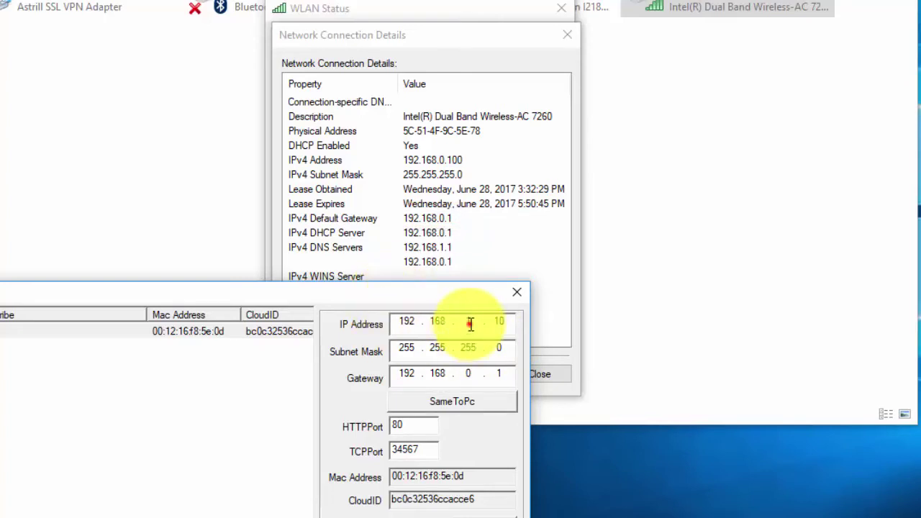
type("0")
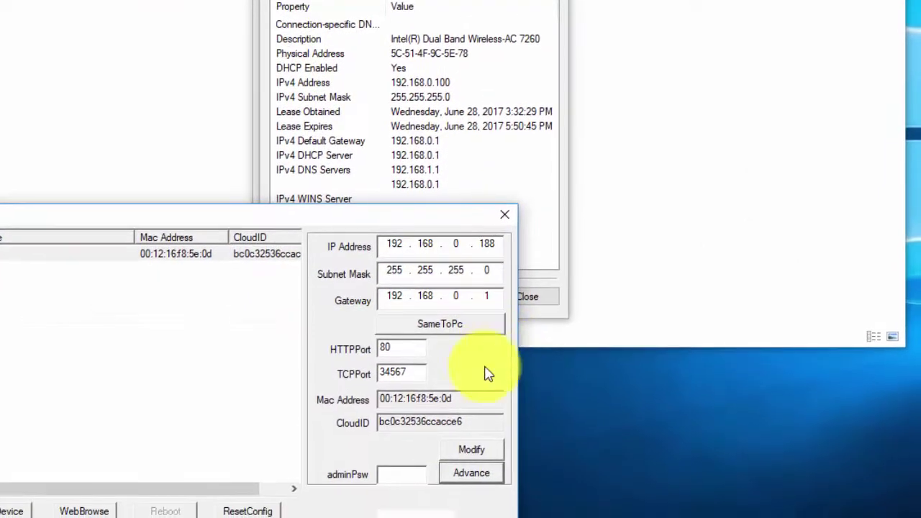
left_click(478, 451)
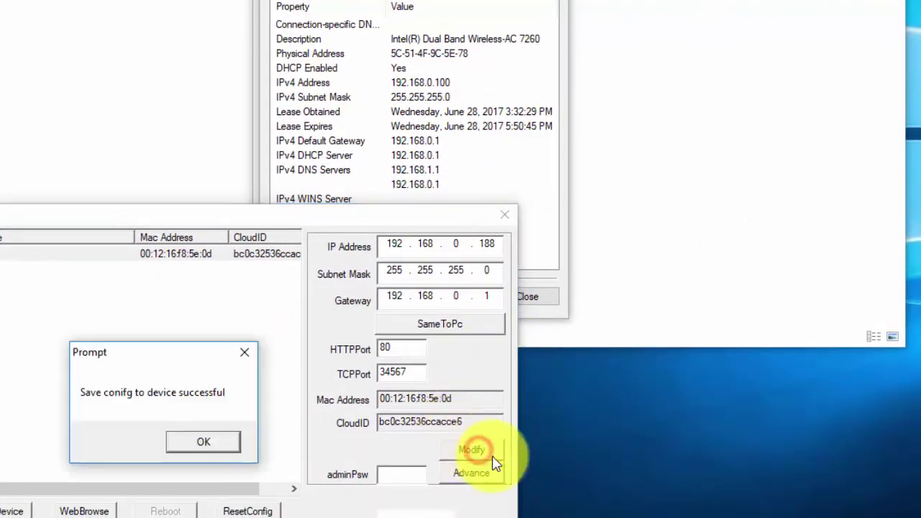
left_click(232, 445)
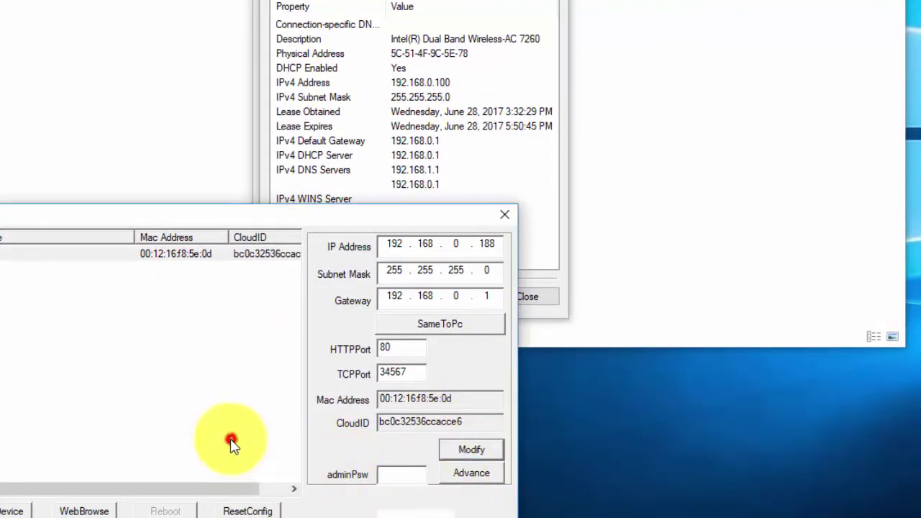
Close the WLAN connection details and status windows.
left_click_drag(398, 214, 571, 58)
left_click(516, 4)
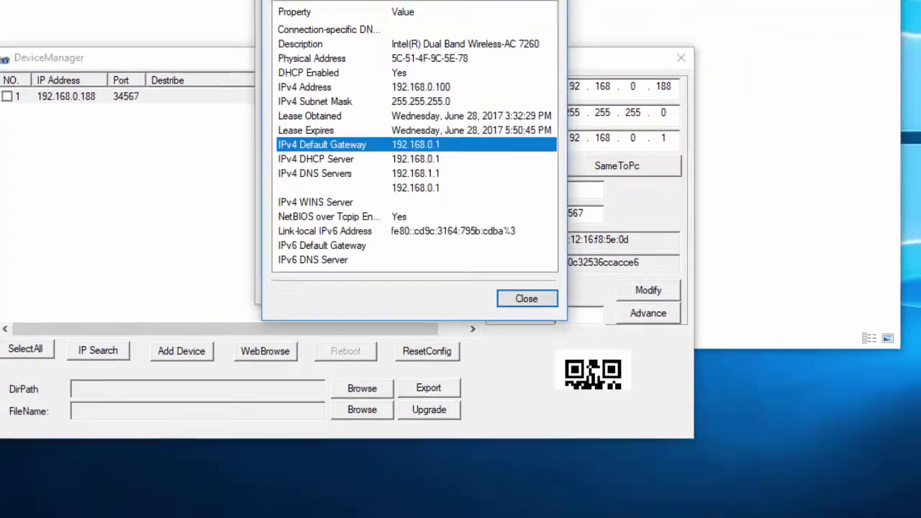
key("Escape")
left_click(550, 0)
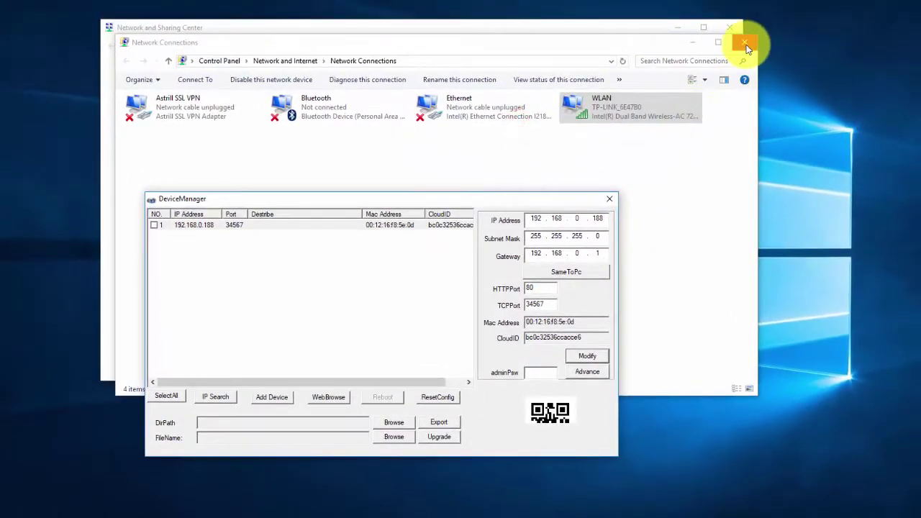
Close the Network Connections and Network and Sharing Center windows.
left_click(746, 44)
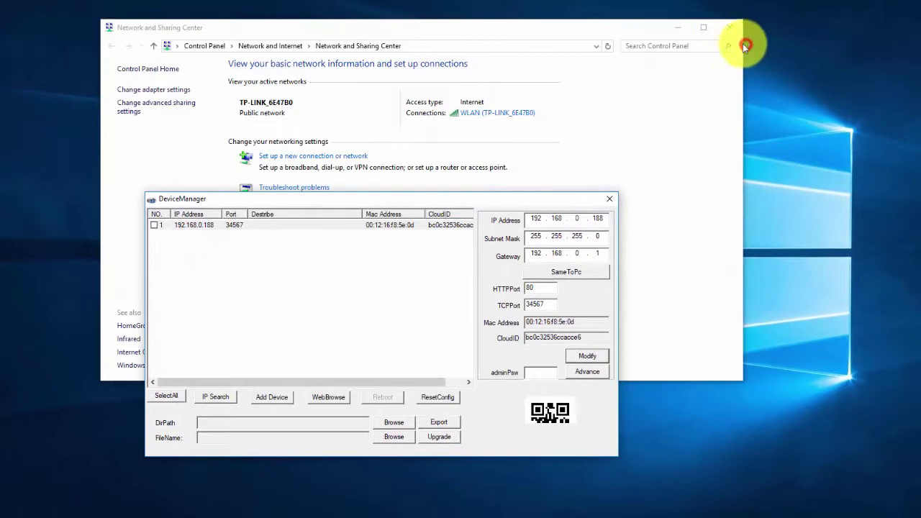
left_click(729, 27)
left_click_drag(485, 199, 530, 93)
Run ipconfig in Command Prompt to confirm the 192.168.0.1 default gateway, then close it.
left_click(104, 498)
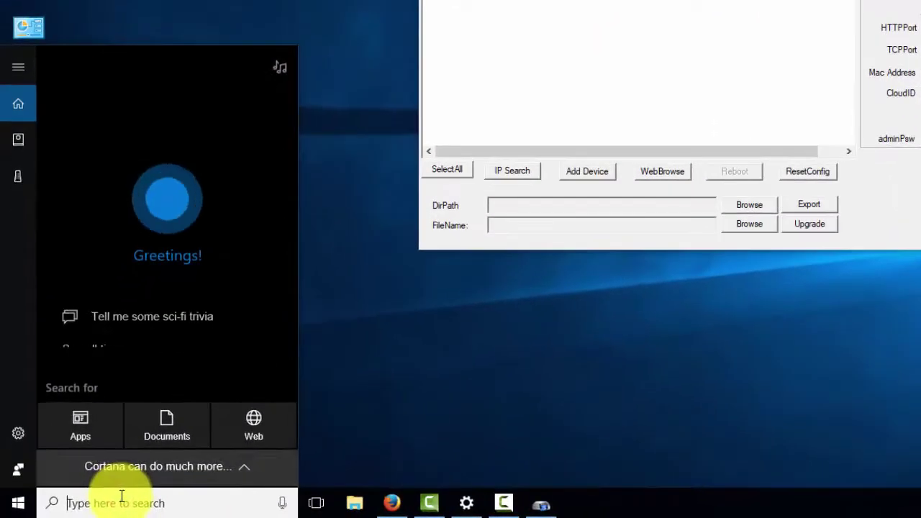
type("cmd")
key("Return")
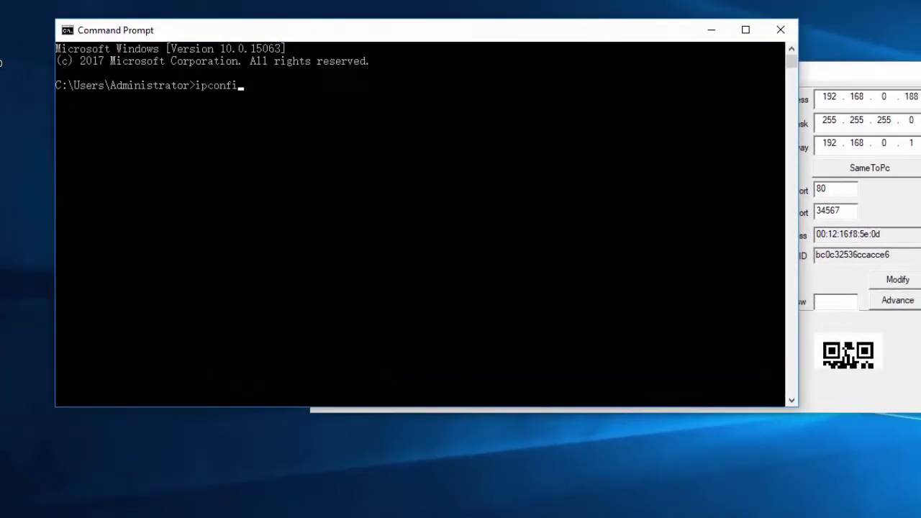
type("ipconfig")
key("Return")
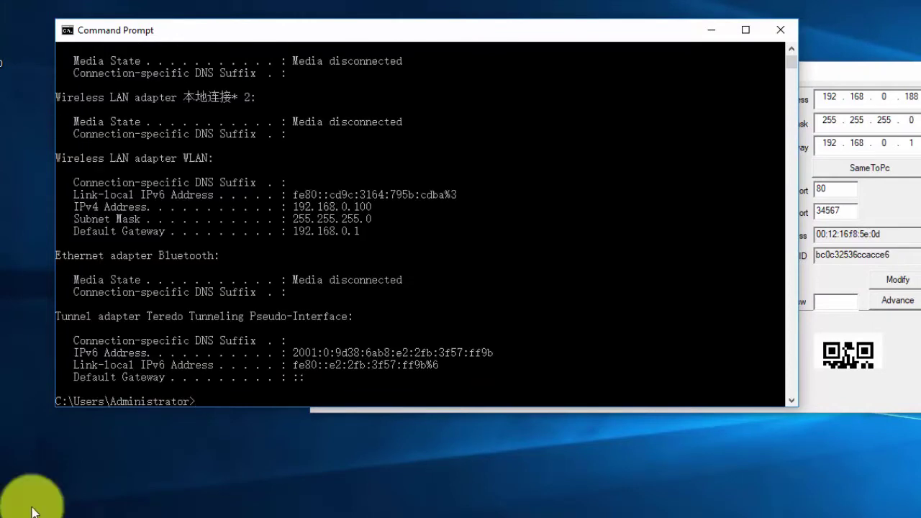
scroll(400, 345, "down", 1)
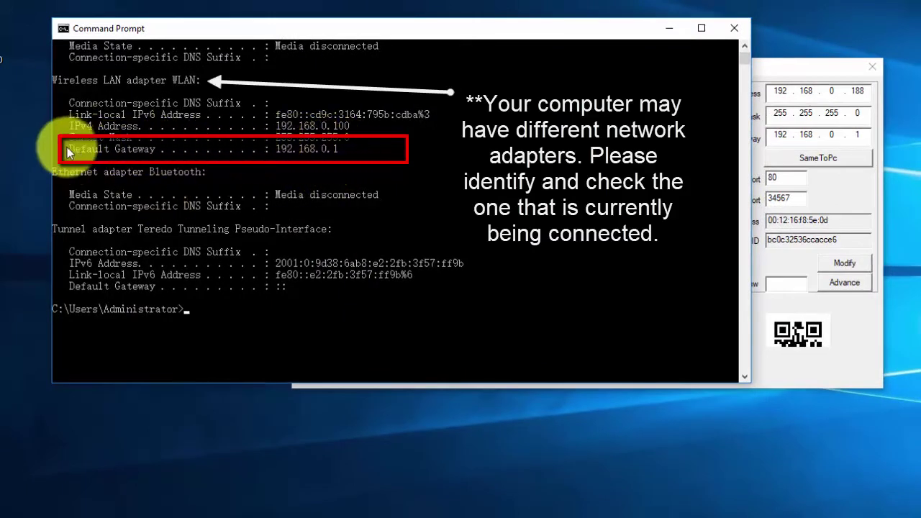
left_click(747, 26)
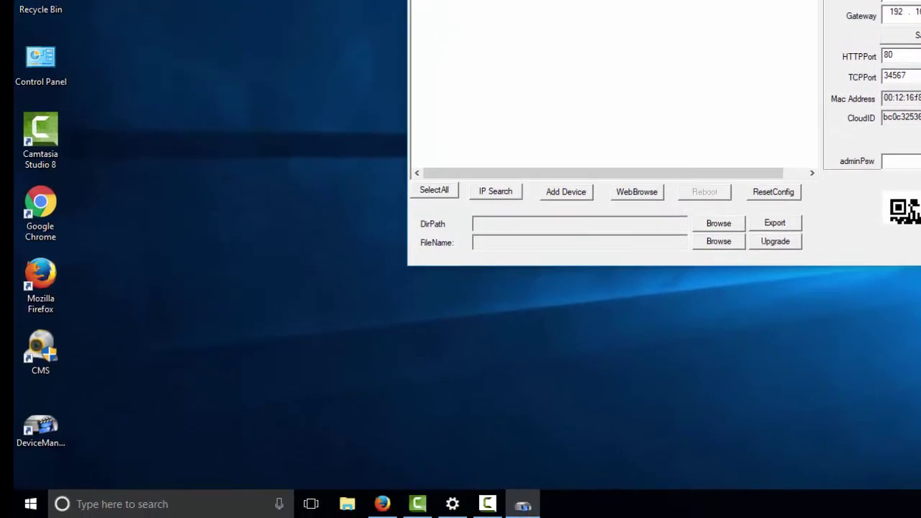
key("alt+F4")
left_click(746, 240)
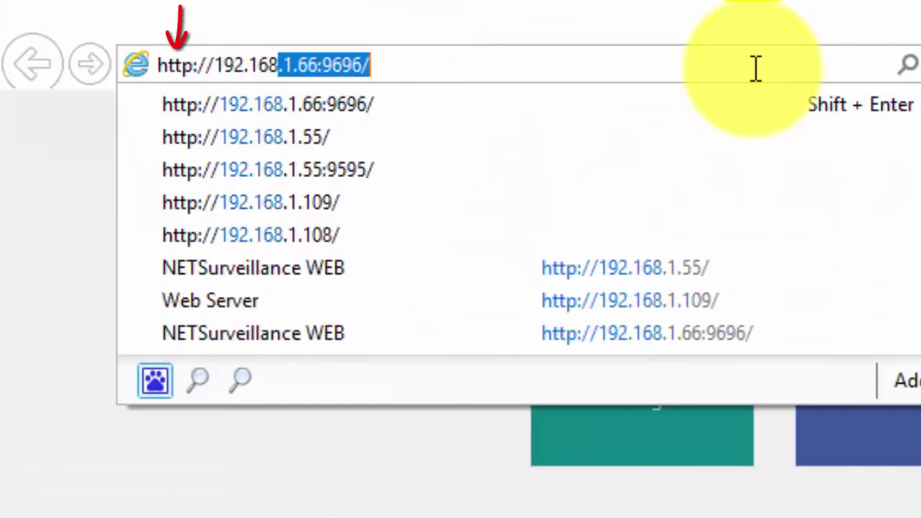
type("188")
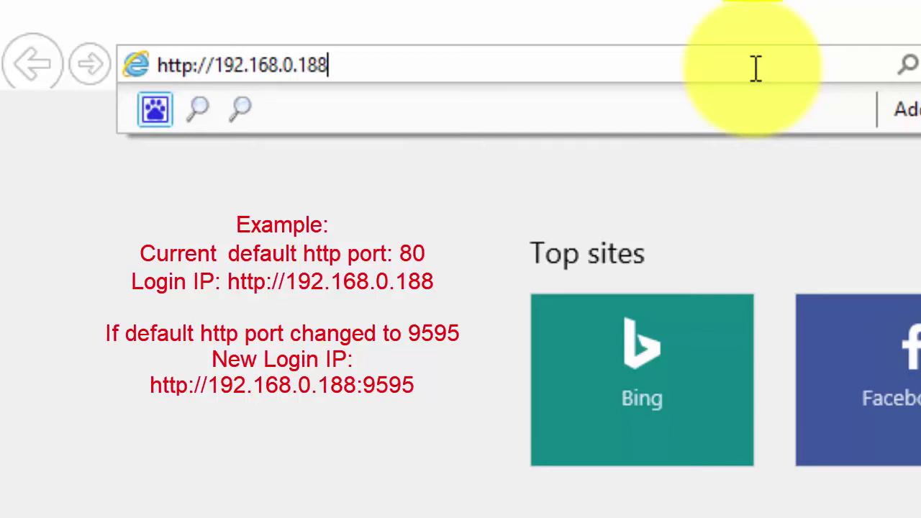
key("Return")
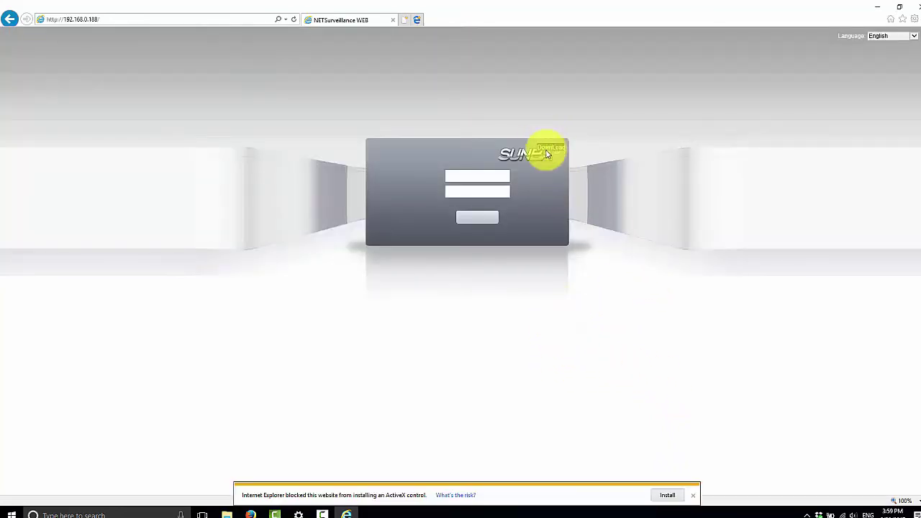
Download the Internet Explorer/Firefox Web Plugin (NewActive_firefox.rar) from Sunba's downloads archive.
left_click(250, 514)
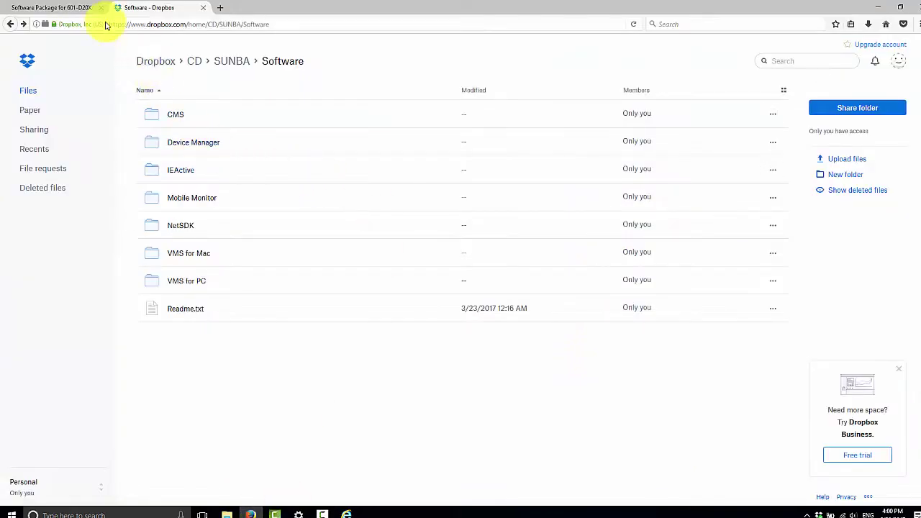
left_click(72, 9)
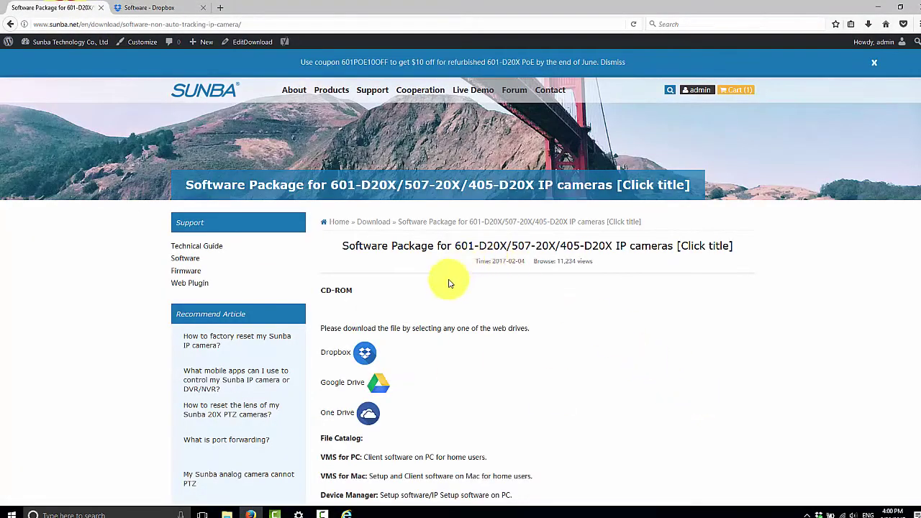
scroll(391, 288, "down", 1)
left_click(151, 7)
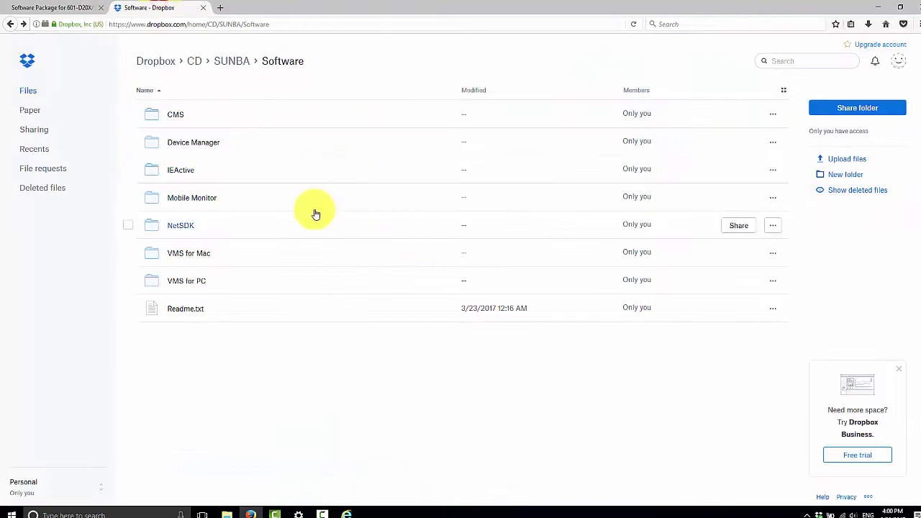
left_click(181, 171)
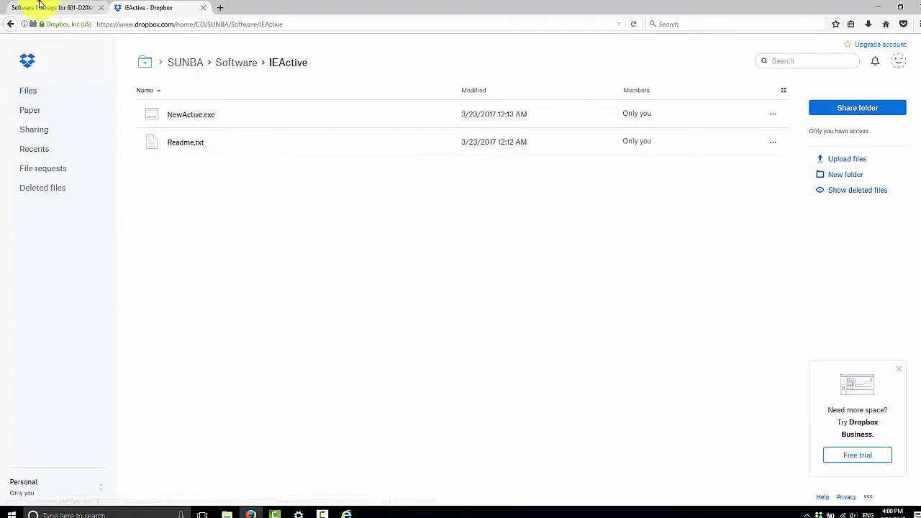
left_click(39, 6)
left_click(388, 115)
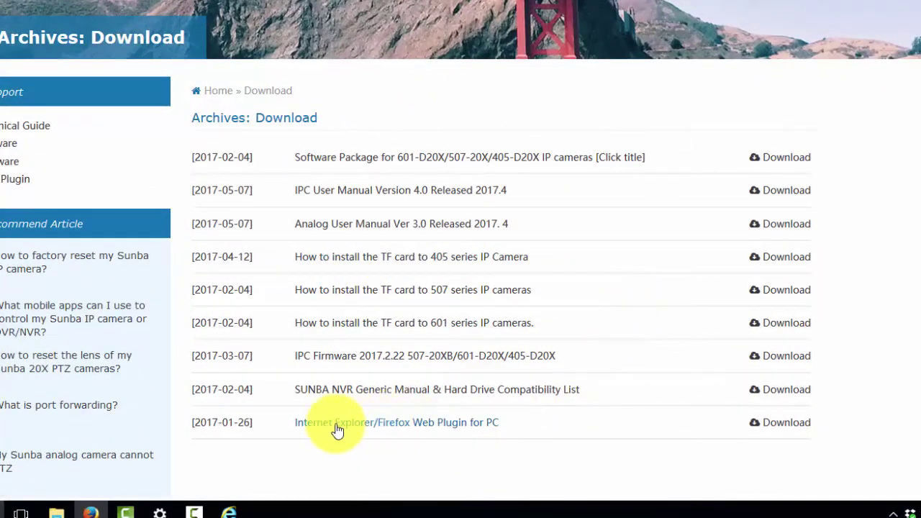
left_click(781, 425)
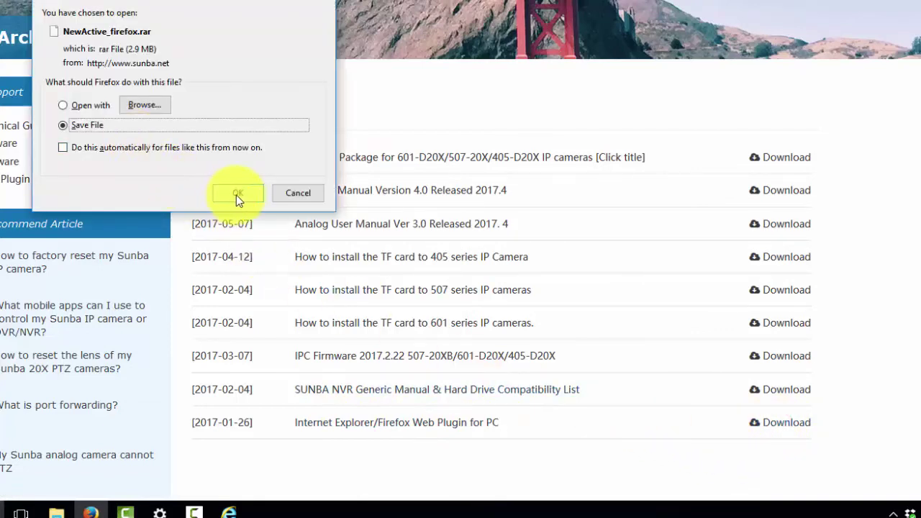
left_click(237, 194)
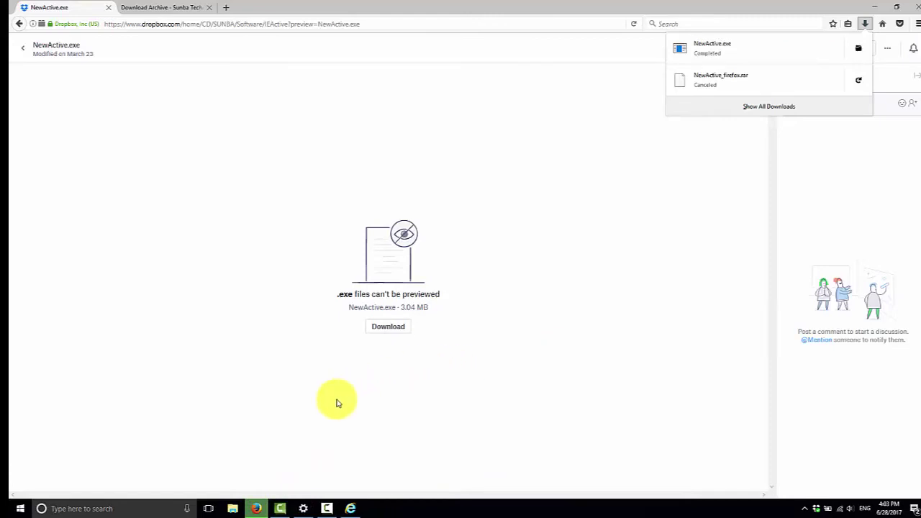
Install NetSurveillance from NewActive.exe in English, entering the user name and company, to the default folder.
left_click(765, 59)
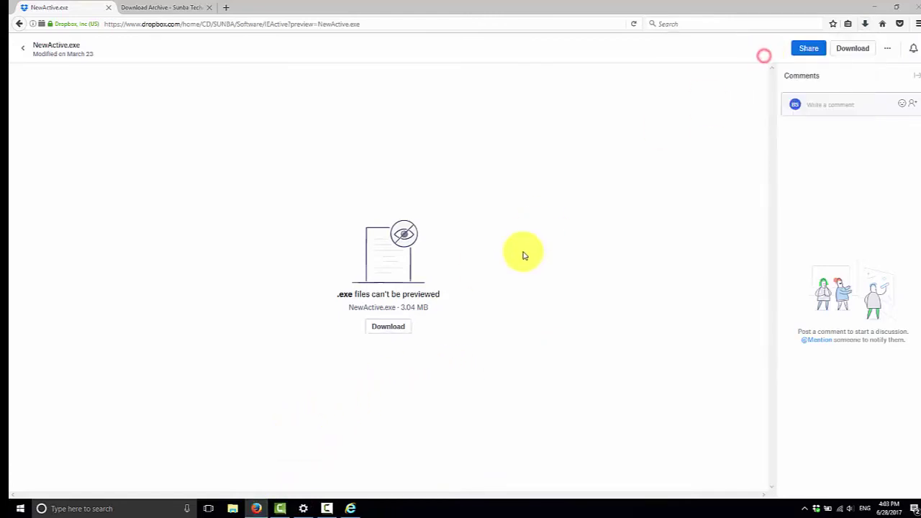
left_click(539, 351)
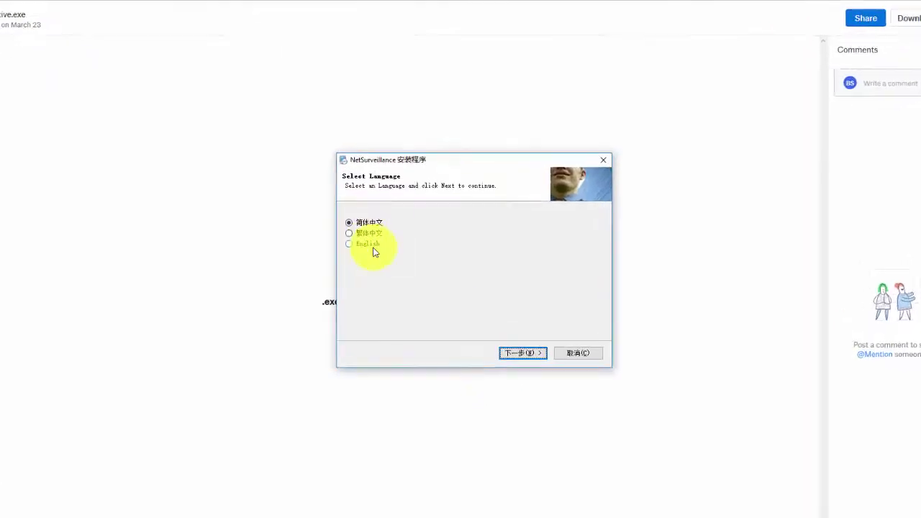
left_click(368, 244)
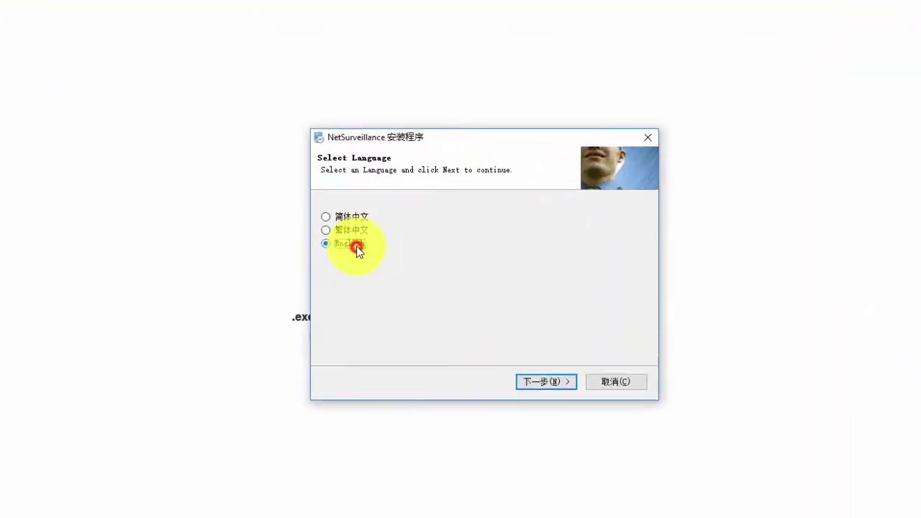
left_click(531, 353)
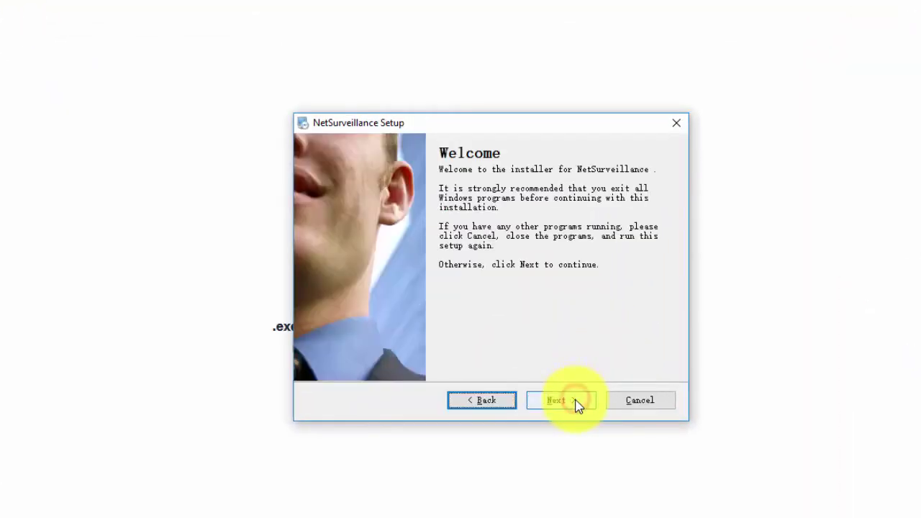
left_click(578, 405)
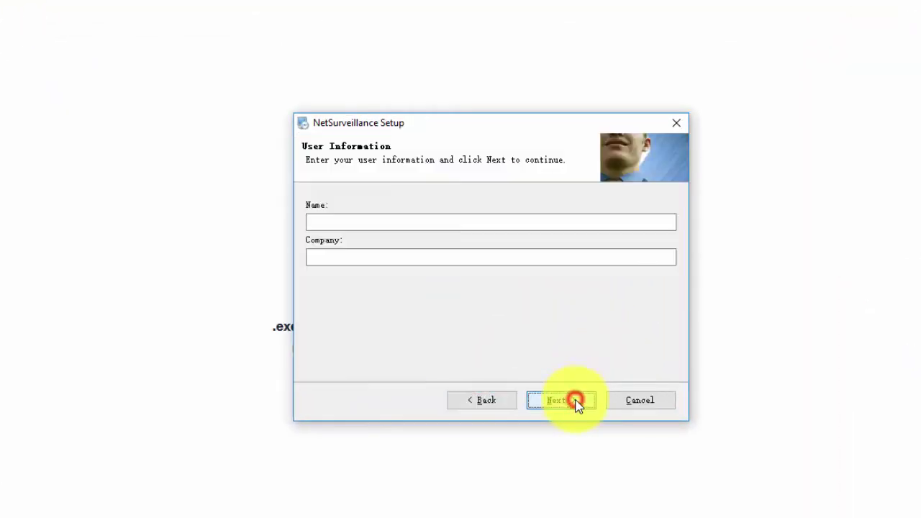
left_click(521, 220)
type("sunke")
key("Tab")
type("sunke")
key("Return")
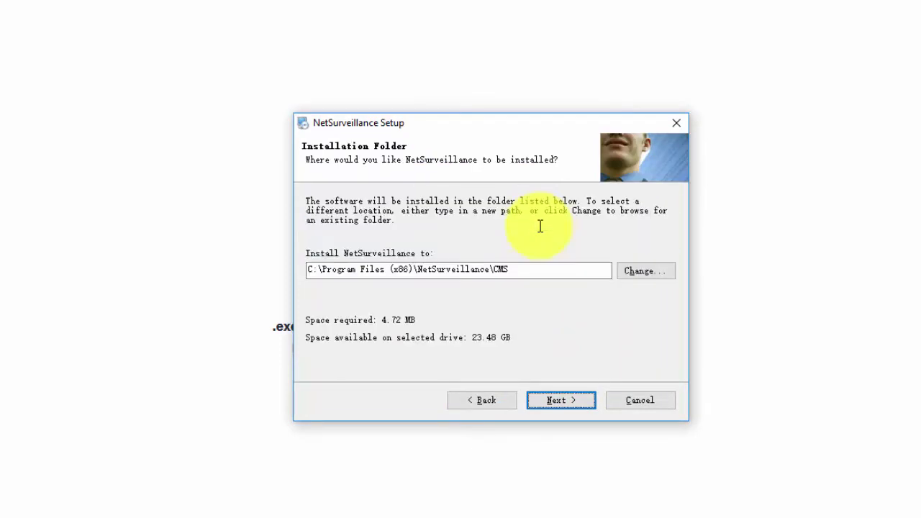
left_click(589, 404)
left_click(589, 405)
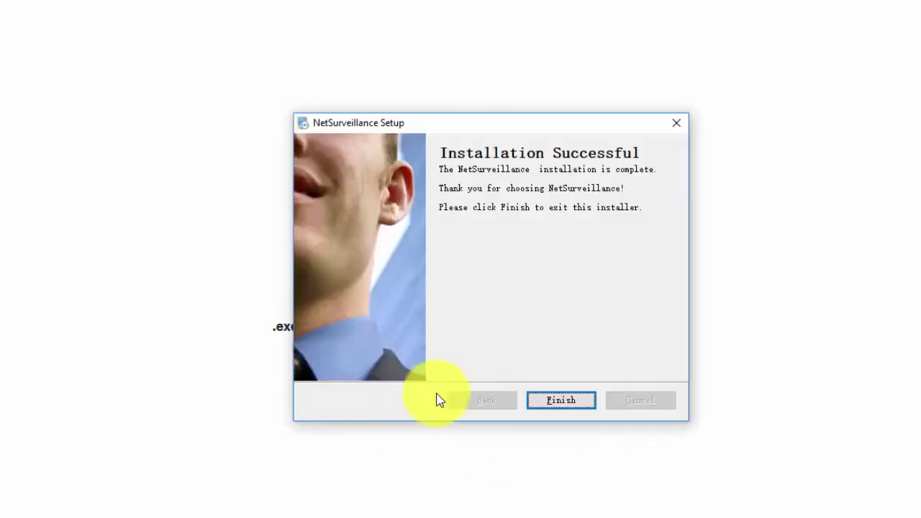
left_click(571, 405)
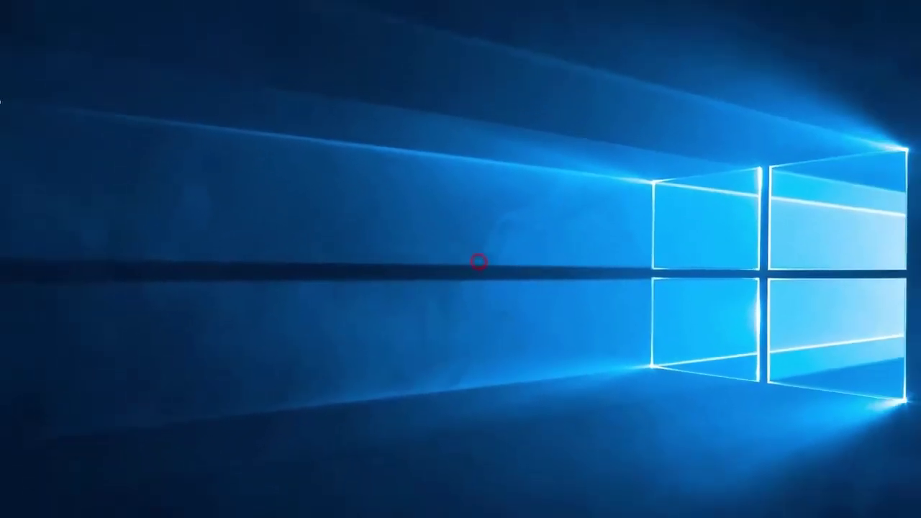
left_click(62, 505)
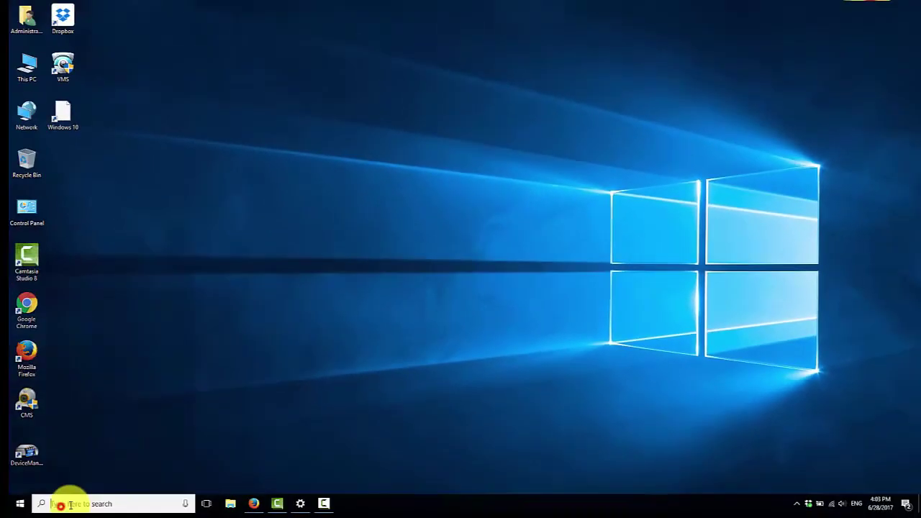
type("internet")
key("Return")
type("ht")
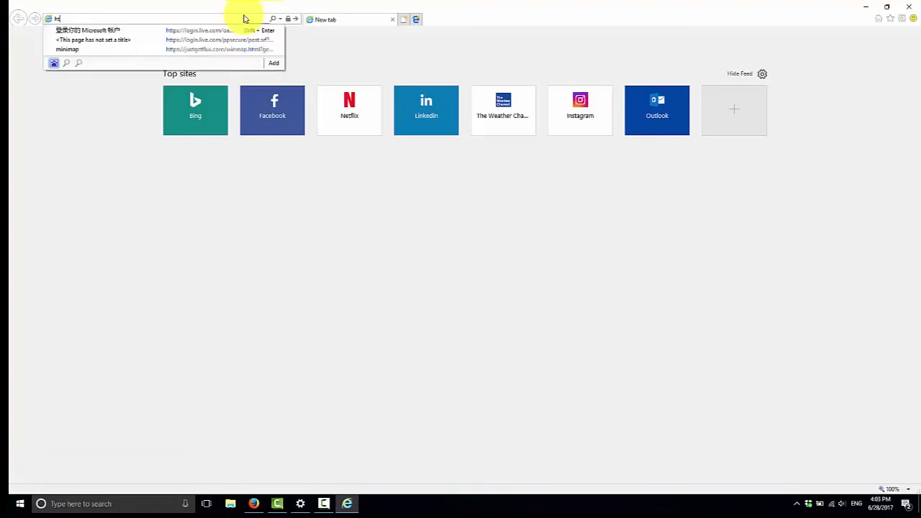
type("tp://1")
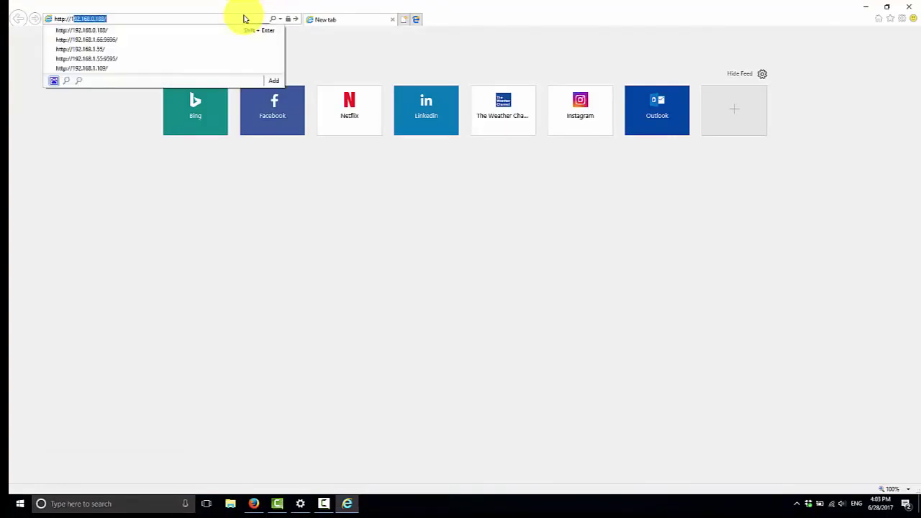
type("92")
key("Return")
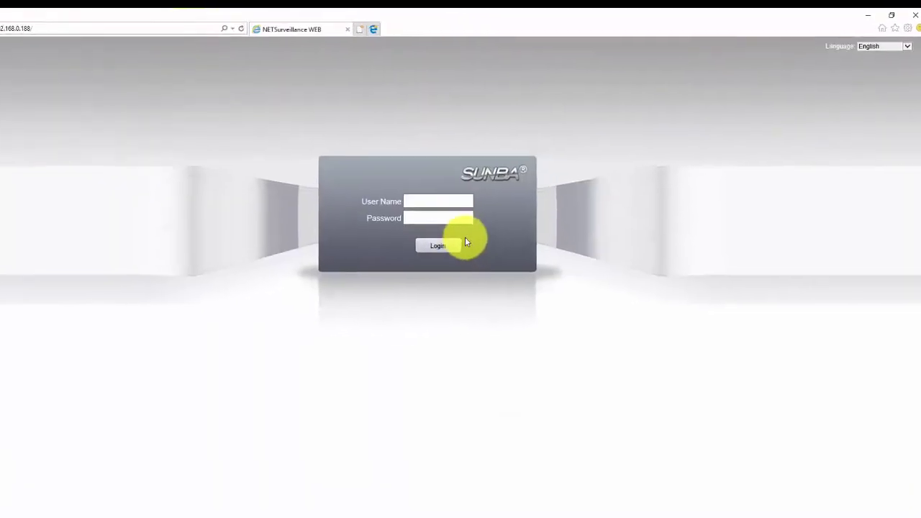
Keep the page in English and log in as admin.
left_click(440, 202)
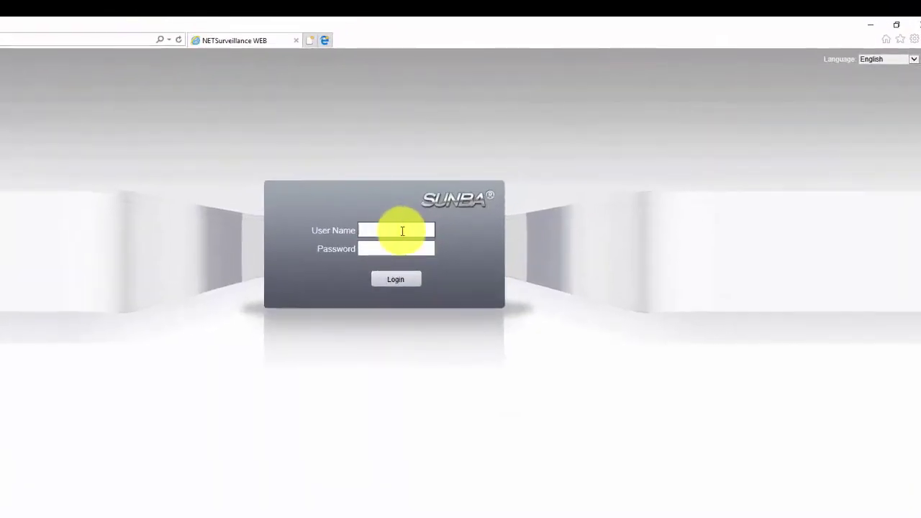
left_click(899, 59)
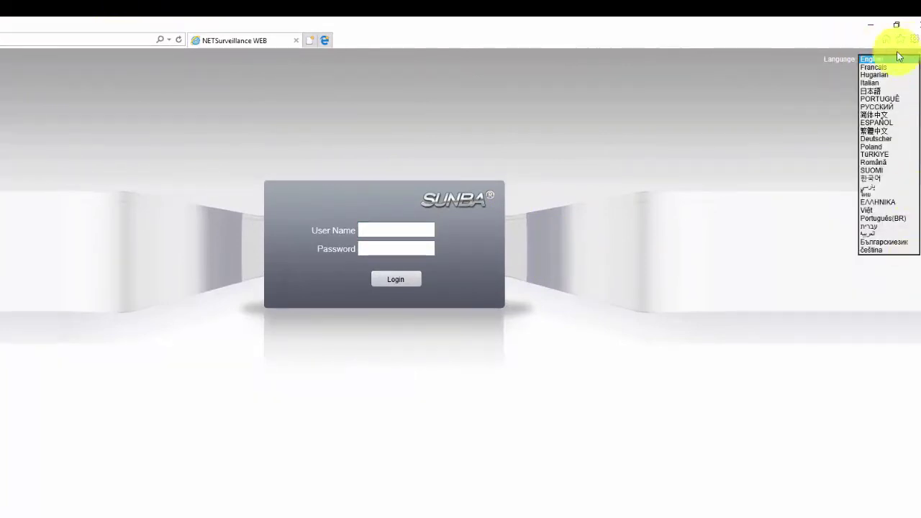
left_click(664, 188)
left_click(390, 229)
type("admin")
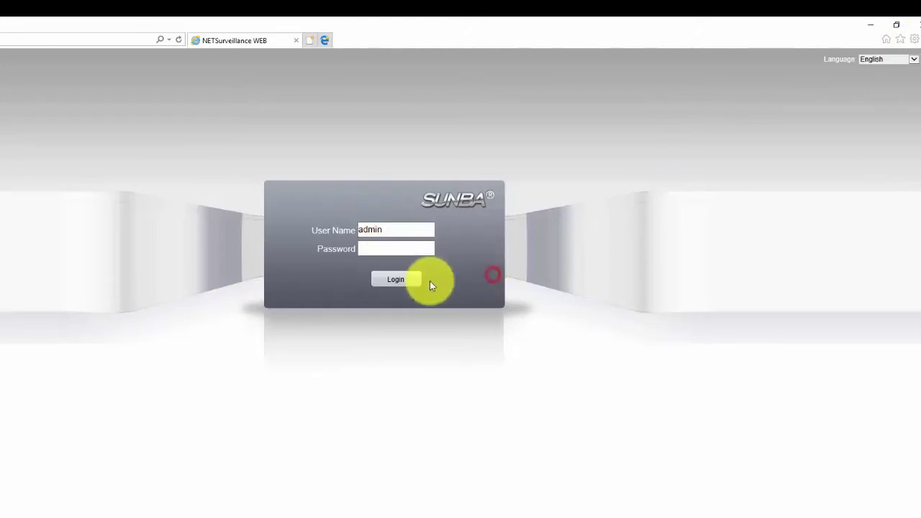
left_click(404, 282)
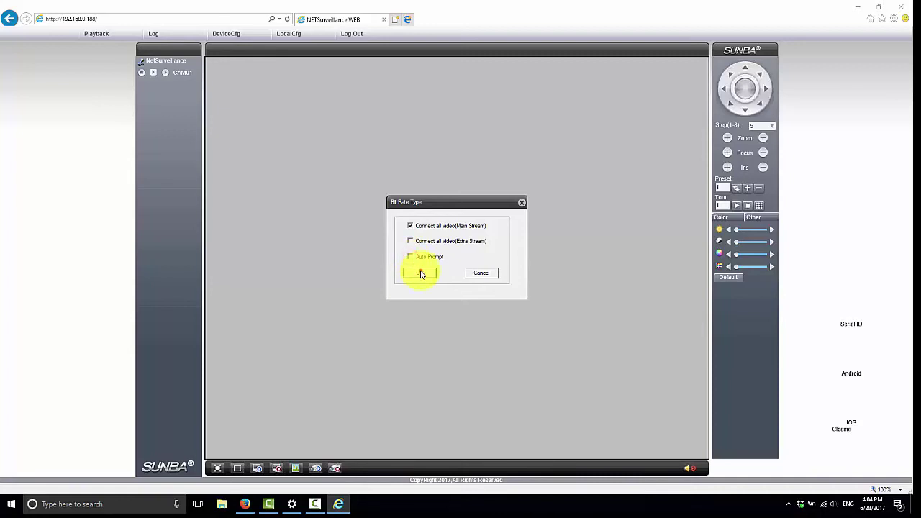
Play CAM01's main stream, pan it left and right, zoom in and out, then close the browser.
left_click(421, 271)
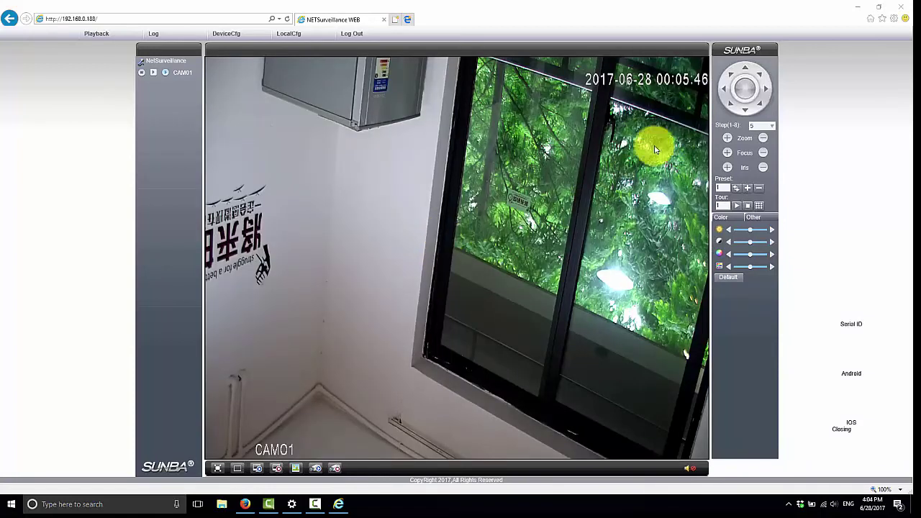
left_click(766, 87)
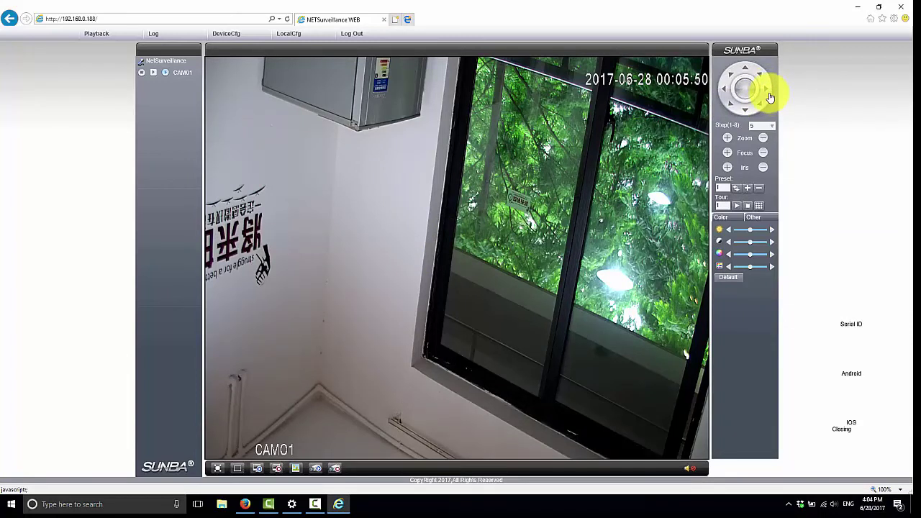
left_click(768, 91)
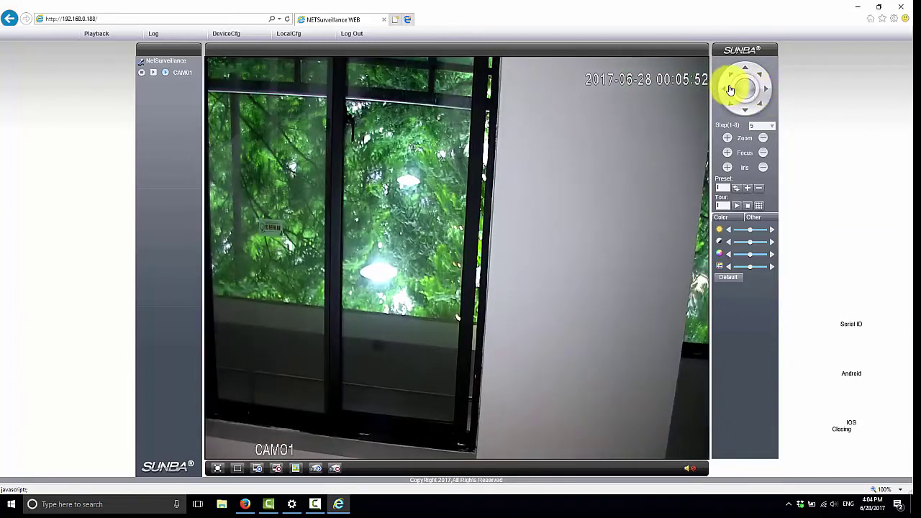
left_click(725, 91)
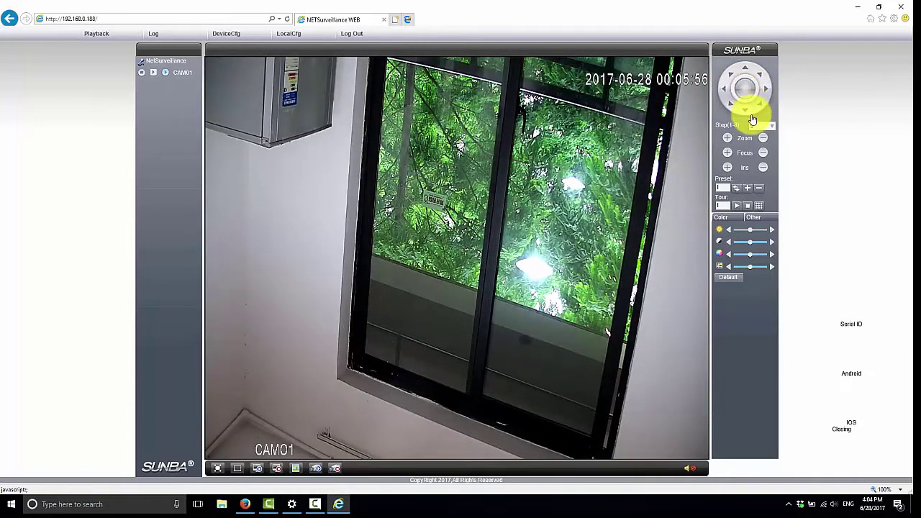
left_click(726, 139)
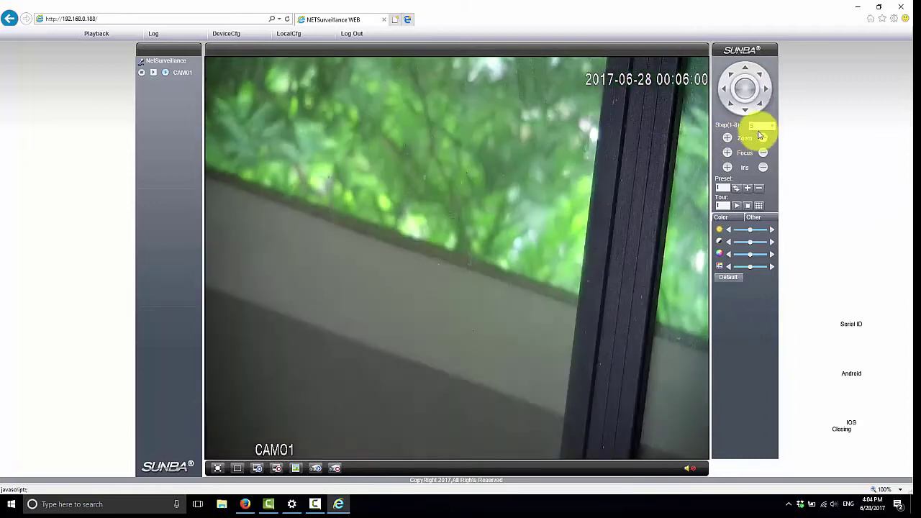
left_click(763, 138)
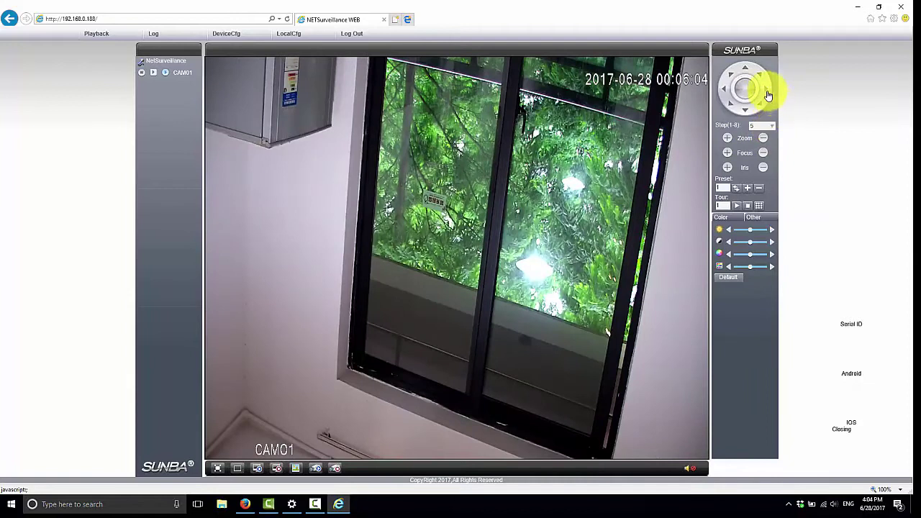
left_click(767, 91)
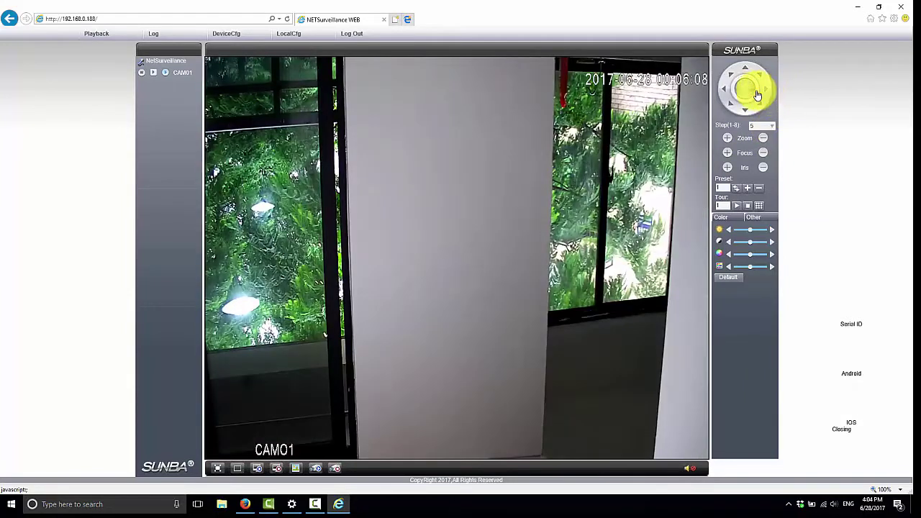
left_click(723, 91)
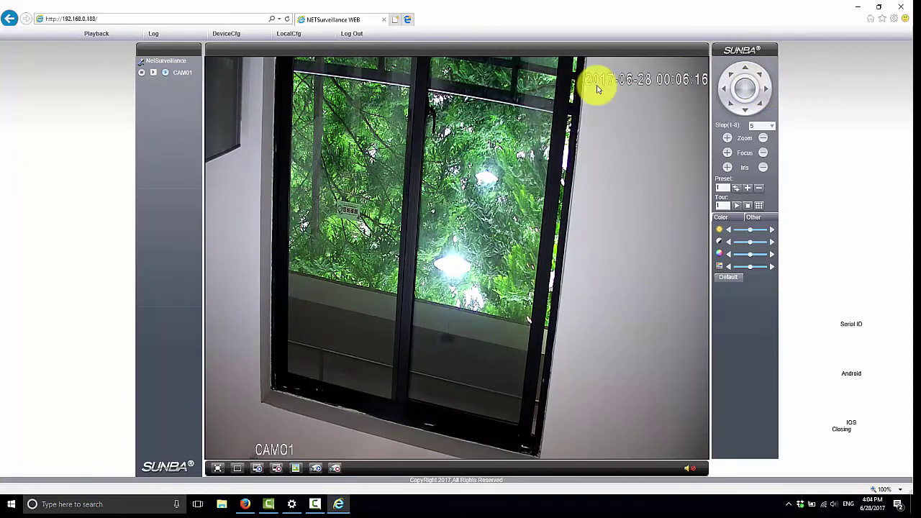
left_click(901, 9)
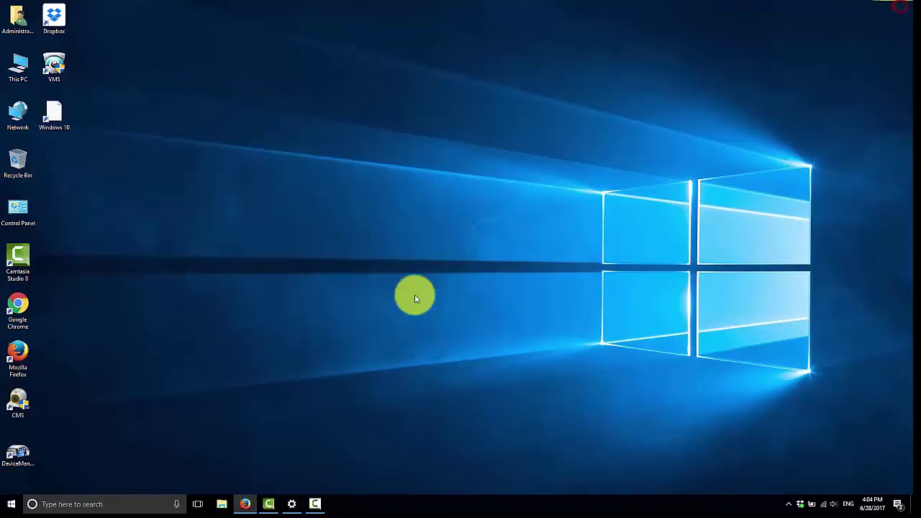
Browse Dropbox in Firefox to the VMS for PC folder, then launch Sunba VMS from the desktop.
left_click(245, 503)
left_click(139, 6)
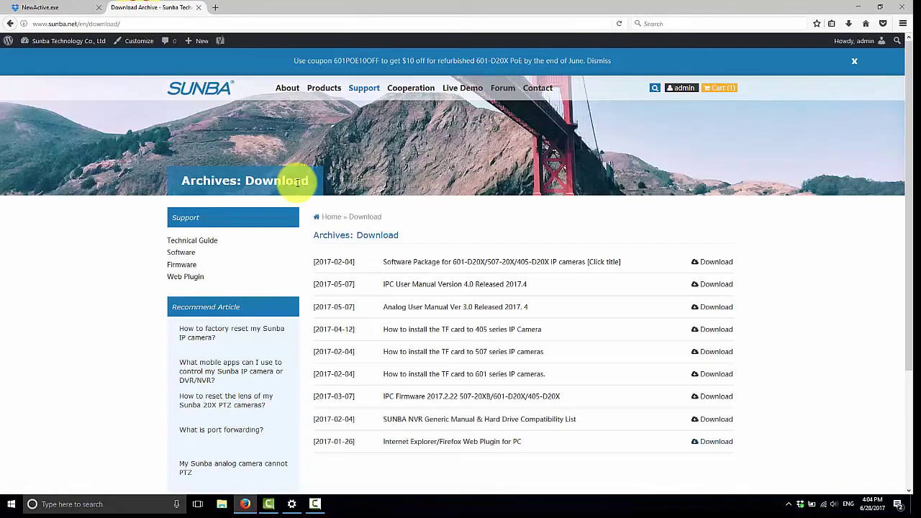
left_click(31, 7)
left_click(10, 23)
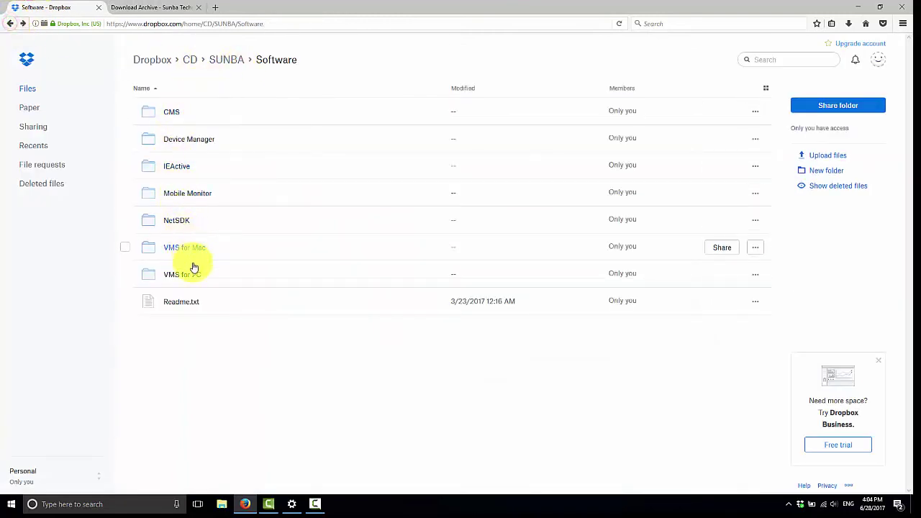
left_click(191, 274)
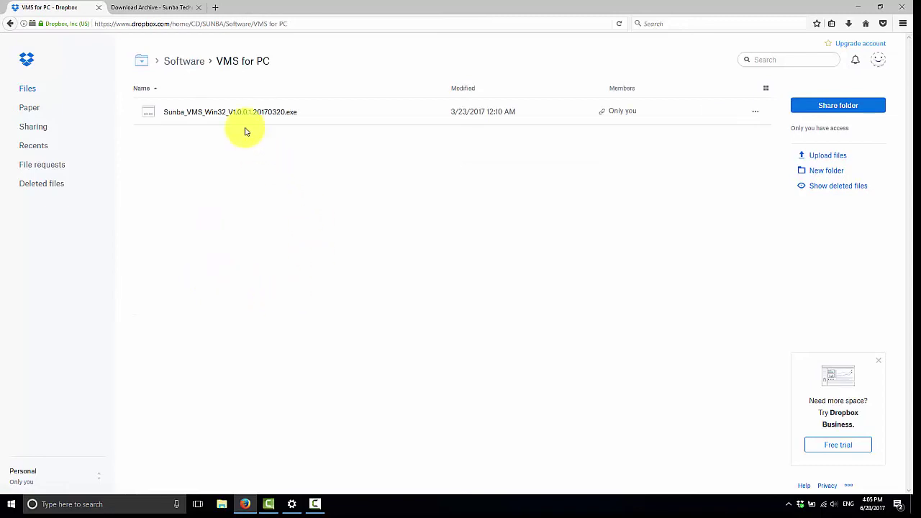
left_click(244, 502)
double_click(52, 65)
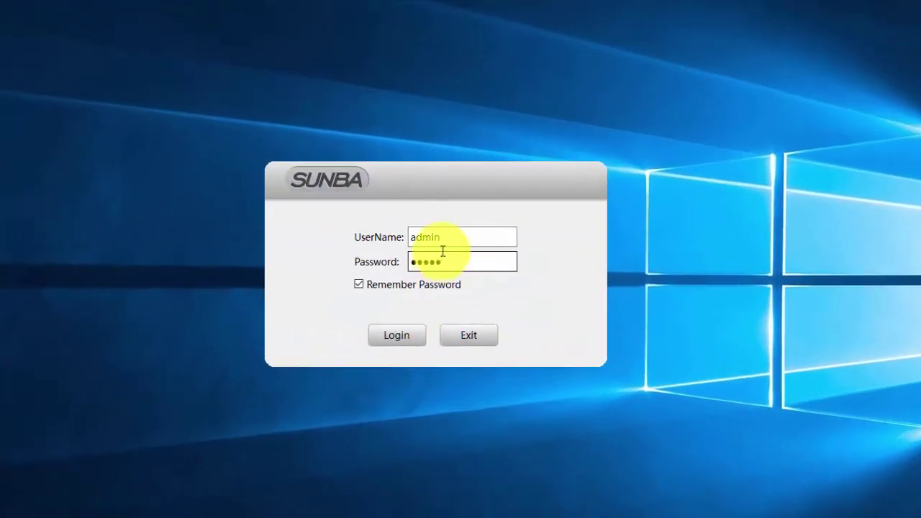
Log in to Sunba VMS with the saved credentials and open the Device Manager.
left_click(464, 238)
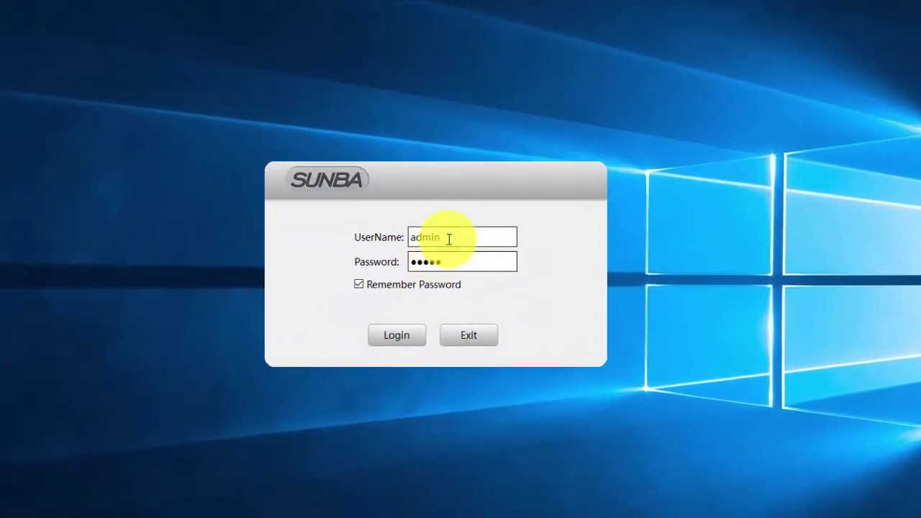
left_click(416, 334)
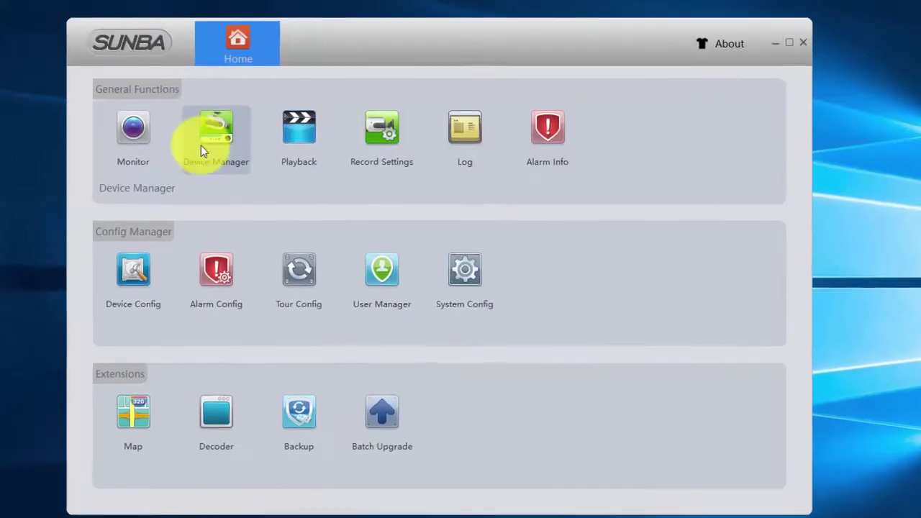
left_click(201, 142)
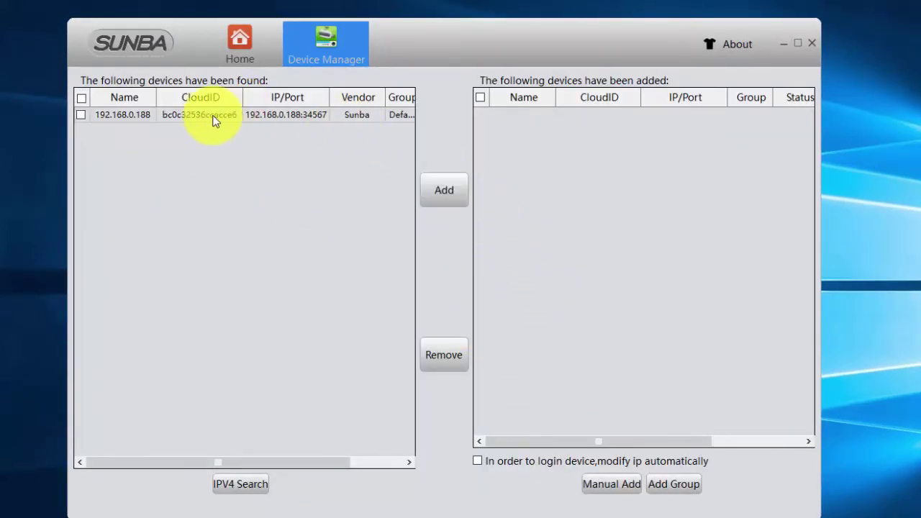
Add the found camera 192.168.0.188 to the managed devices and check its status reads Connected.
left_click(214, 115)
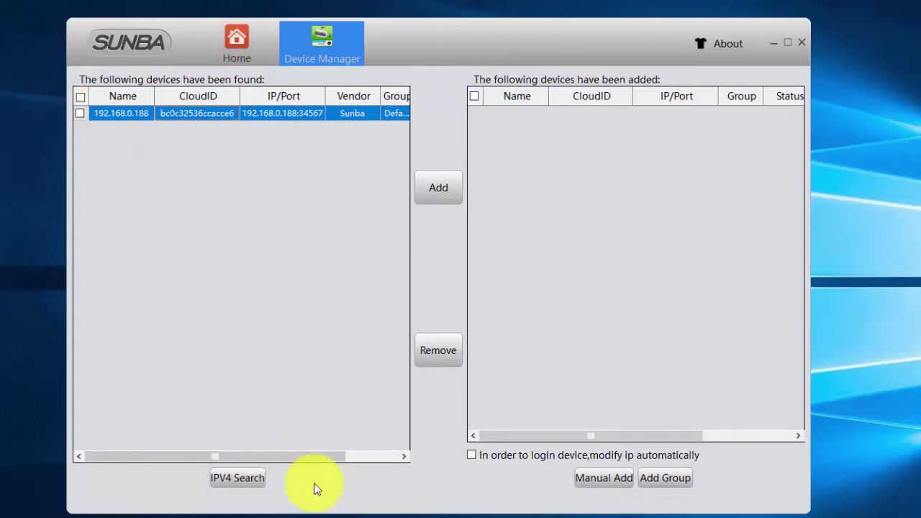
left_click(437, 187)
left_click(82, 114)
left_click(439, 186)
left_click(556, 115)
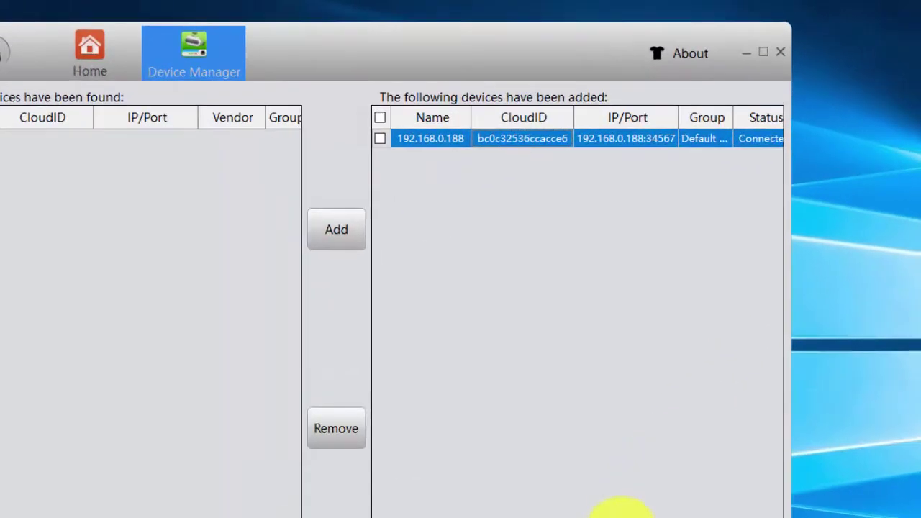
scroll(667, 417, "right", 2)
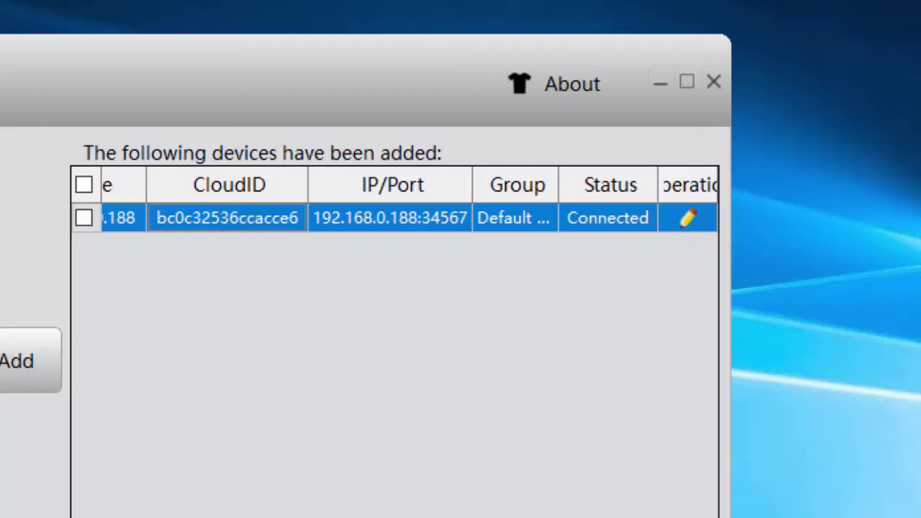
scroll(394, 215, "left", 2)
Open the Monitor live view of camera 192.168.0.188 and bring up its PTZ controls.
left_click(85, 66)
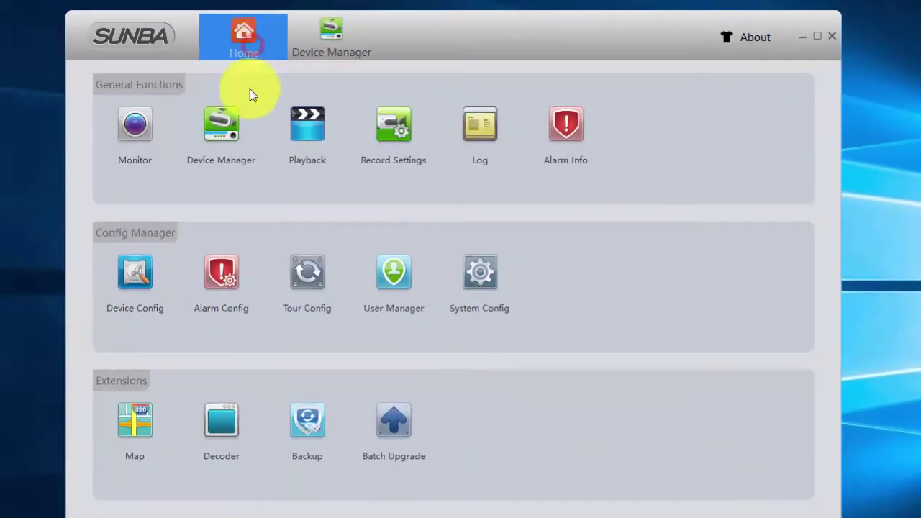
left_click(127, 152)
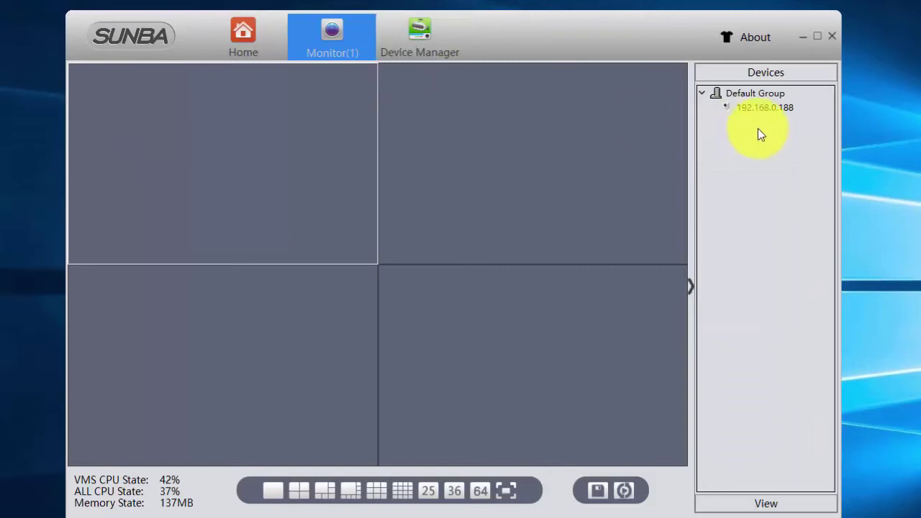
double_click(773, 107)
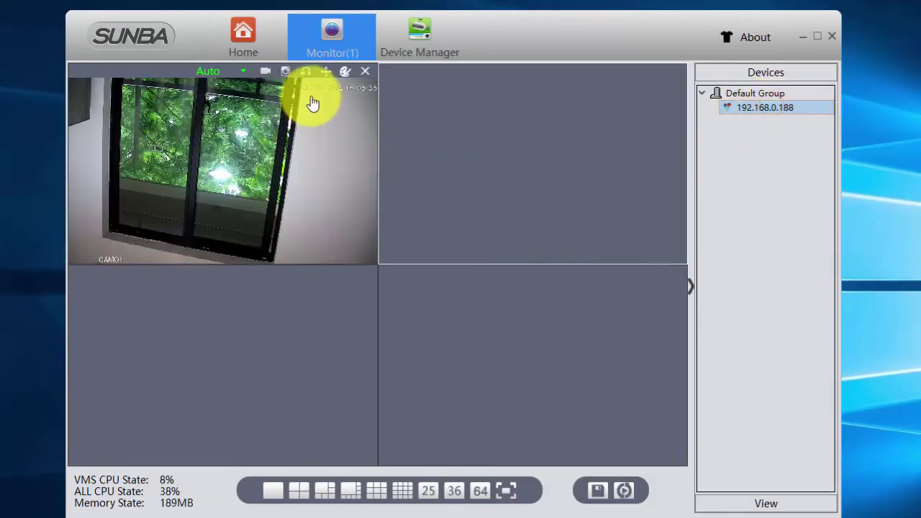
left_click(325, 72)
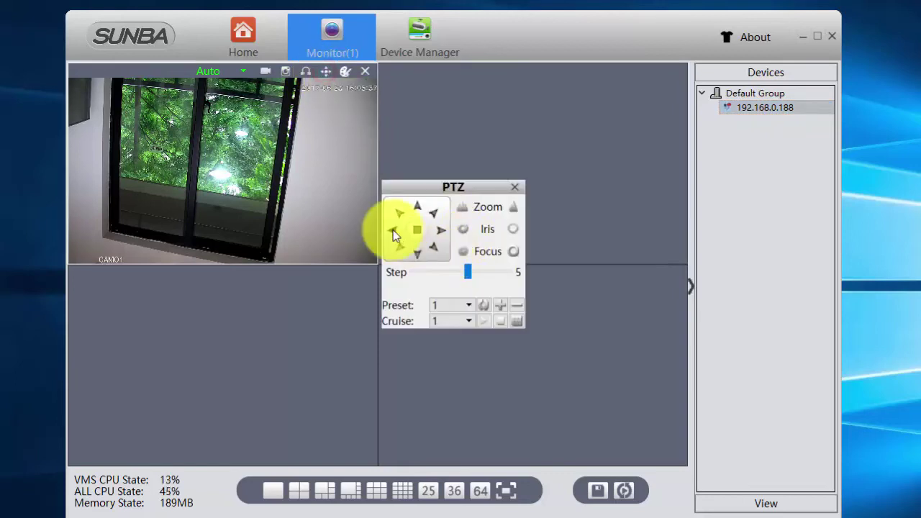
Pan the camera left and right with the PTZ arrows at step 5.
left_click(393, 231)
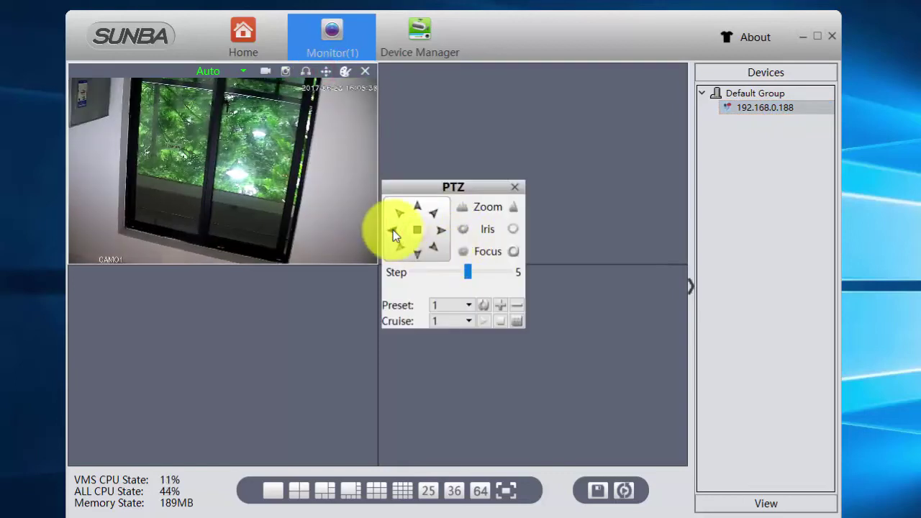
left_click(392, 231)
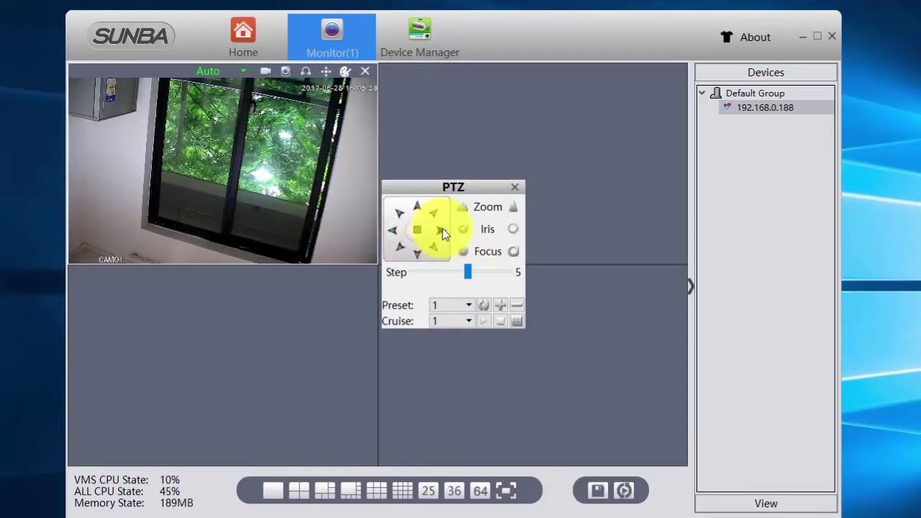
left_click(441, 230)
left_click(395, 229)
left_click(393, 229)
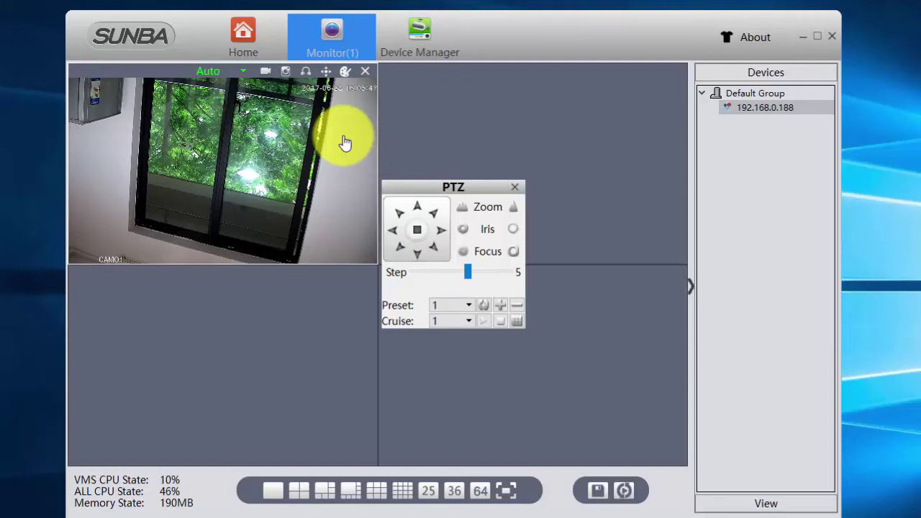
Lower the PTZ step from 5 to 2, pan right twice, and close the PTZ panel.
left_click_drag(433, 272, 426, 271)
left_click(440, 230)
left_click(440, 228)
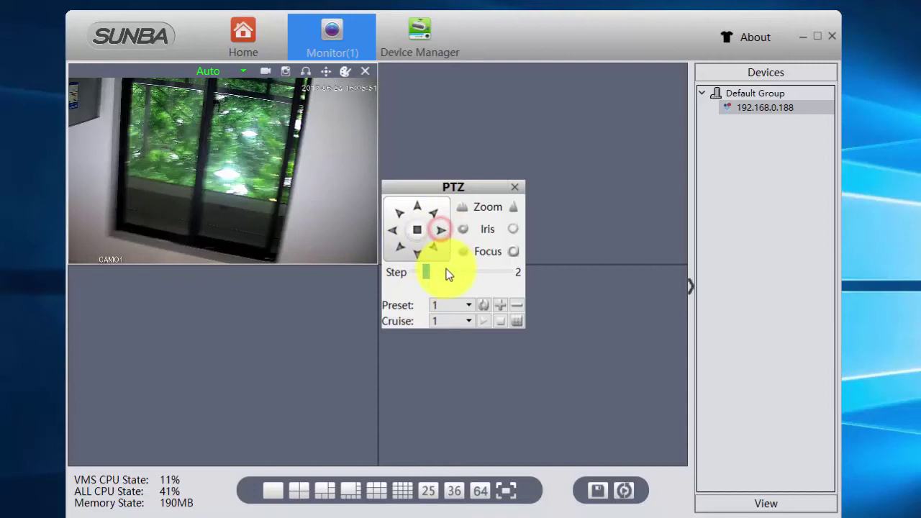
left_click(515, 189)
Open Device Config from the Home page and select camera 192.168.0.188 in the device tree.
left_click(241, 44)
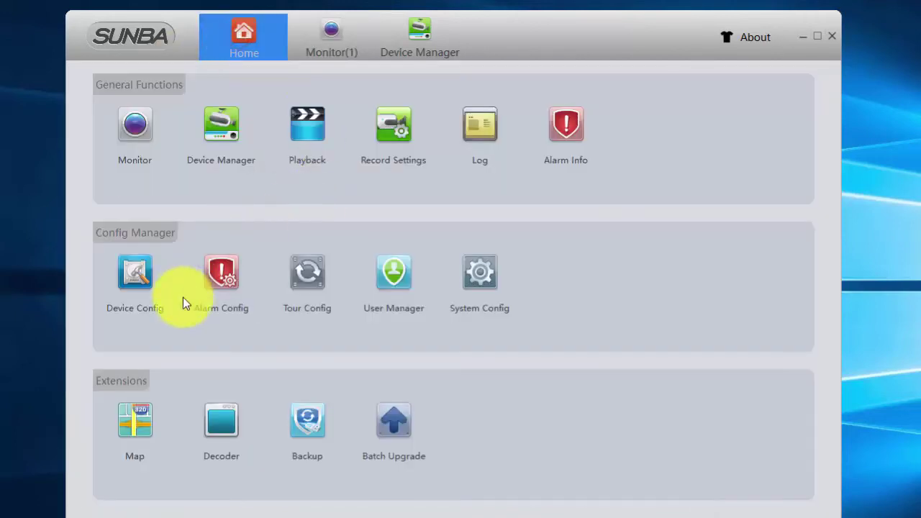
left_click(130, 288)
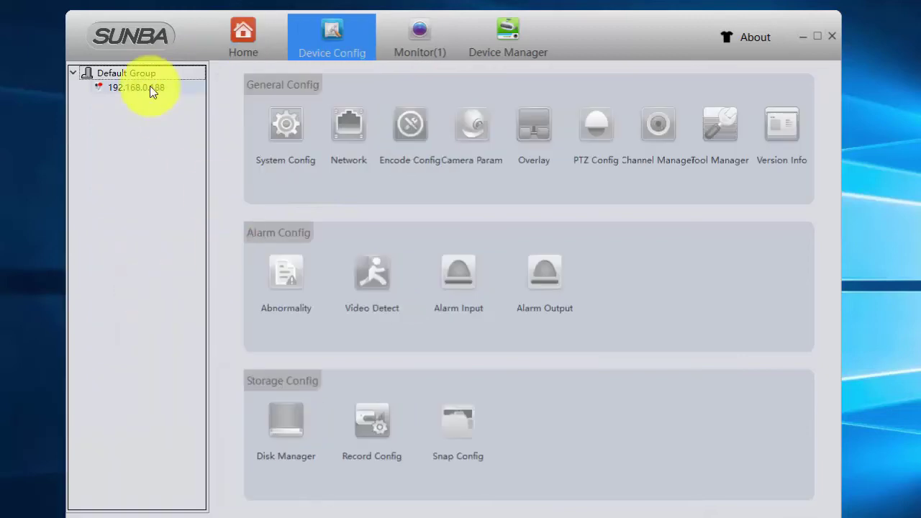
left_click(150, 87)
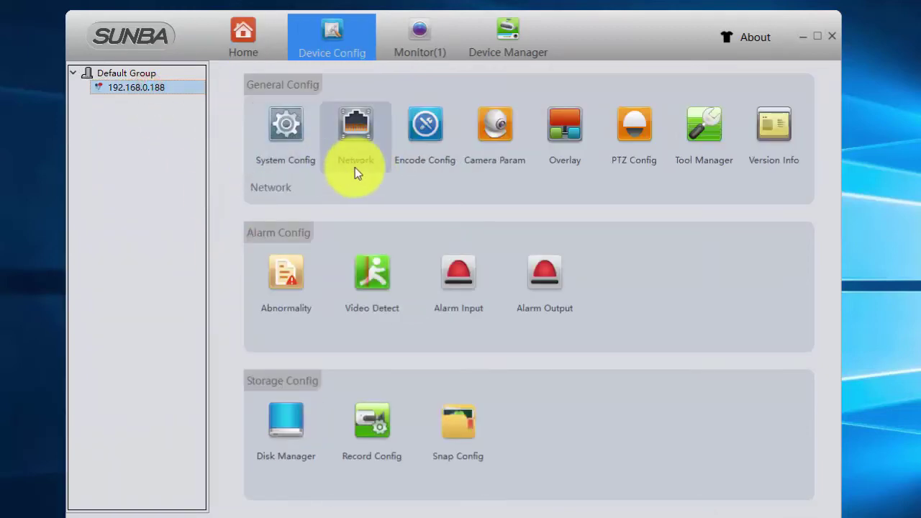